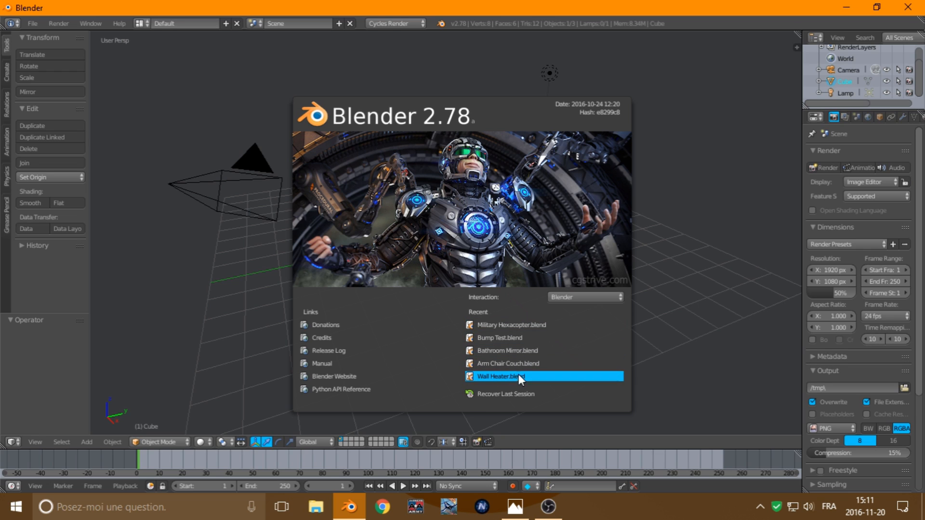
# - Dismiss the splash screen and view the default scene from different angles and distances
pyautogui.click(707, 265)
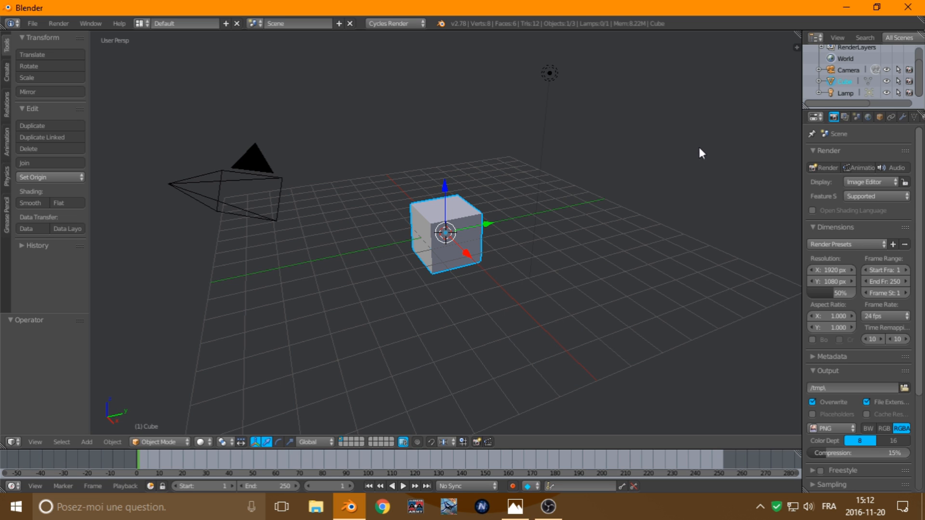
pyautogui.moveTo(714, 153)
pyautogui.mouseDown(button='middle')
pyautogui.moveTo(601, 169)
pyautogui.moveTo(626, 166)
pyautogui.moveTo(609, 138)
pyautogui.moveTo(619, 164)
pyautogui.moveTo(660, 144)
pyautogui.moveTo(701, 158)
pyautogui.mouseUp(button='middle')
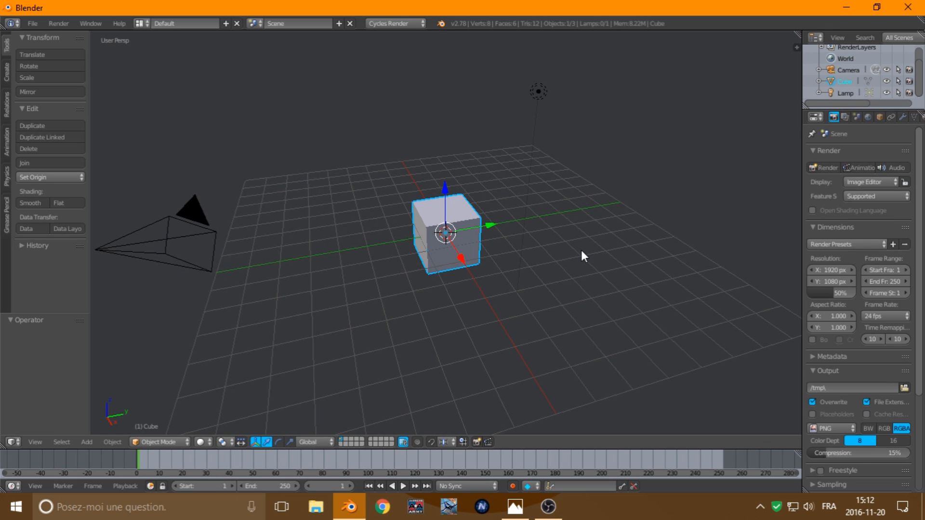
pyautogui.scroll(5, 563, 241)
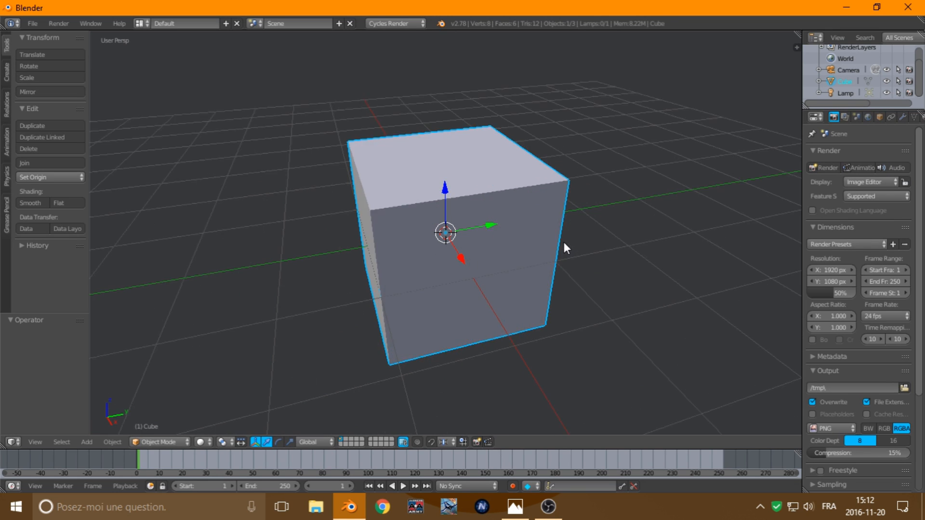
pyautogui.scroll(-6, 564, 242)
pyautogui.scroll(-1, 564, 242)
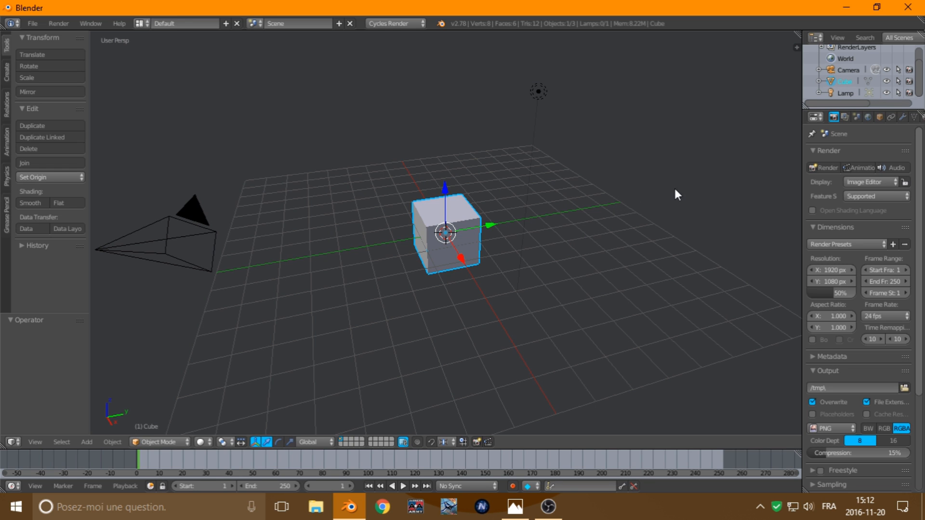
pyautogui.moveTo(675, 194); pyautogui.dragTo(729, 182, button='middle')
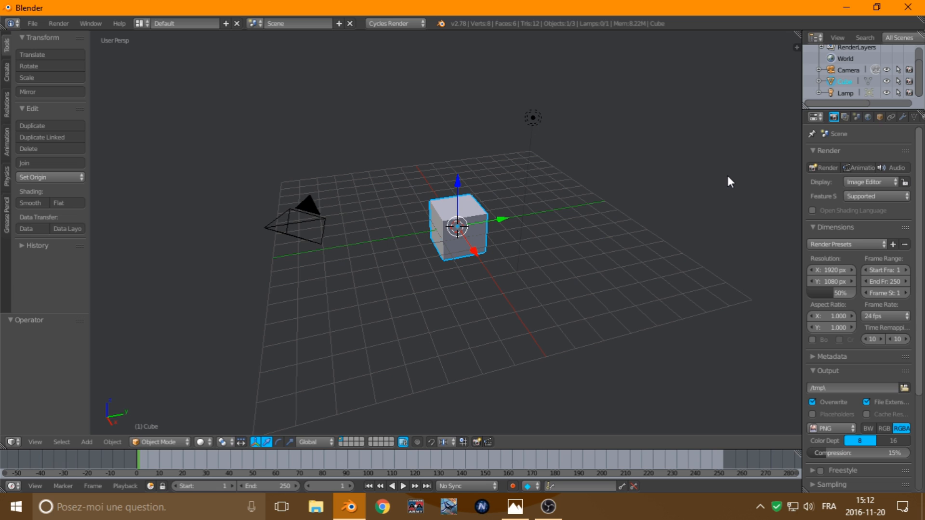
# - Select the lamp, cube and camera in turn, reselect the cube, and place the 3D cursor at several empty spots
pyautogui.rightClick(533, 117)
pyautogui.rightClick(479, 210)
pyautogui.rightClick(316, 222)
pyautogui.rightClick(485, 225)
pyautogui.click(465, 153)
pyautogui.click(370, 137)
pyautogui.click(419, 103)
# - Try moving the cube along Y and freely by about -1.35, -2.92 and 0.97 in X, Y and Z, and undo the move
pyautogui.scroll(4, 559, 215)
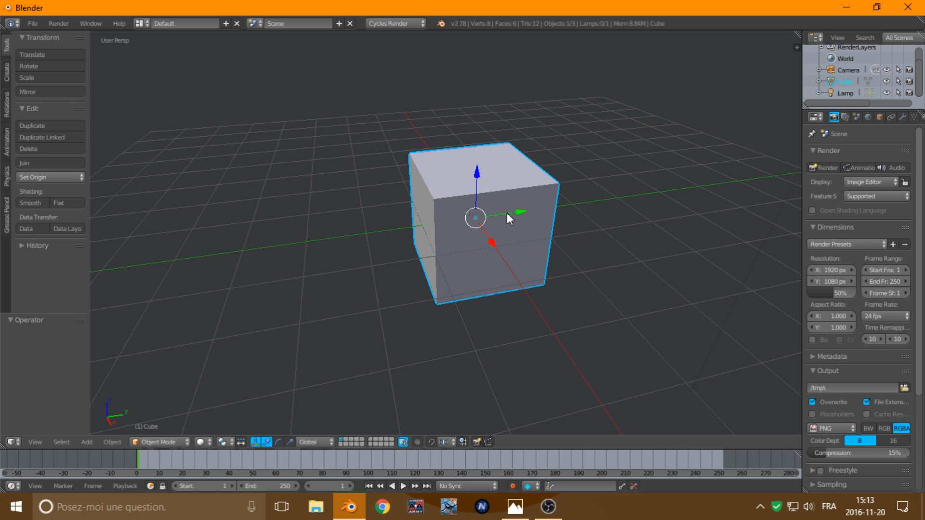
pyautogui.moveTo(506, 213); pyautogui.dragTo(531, 217)
pyautogui.press('g')
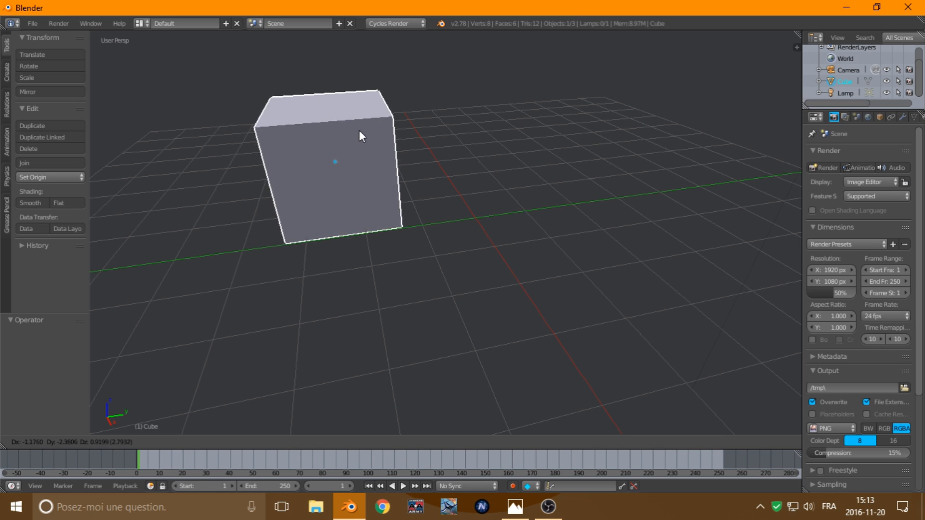
pyautogui.click(328, 128)
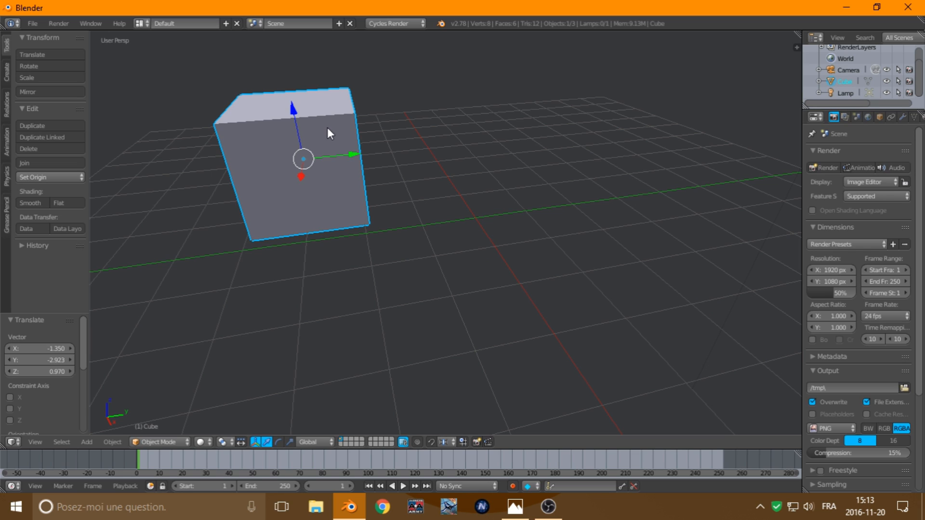
pyautogui.hotkey('ctrl', 'z')
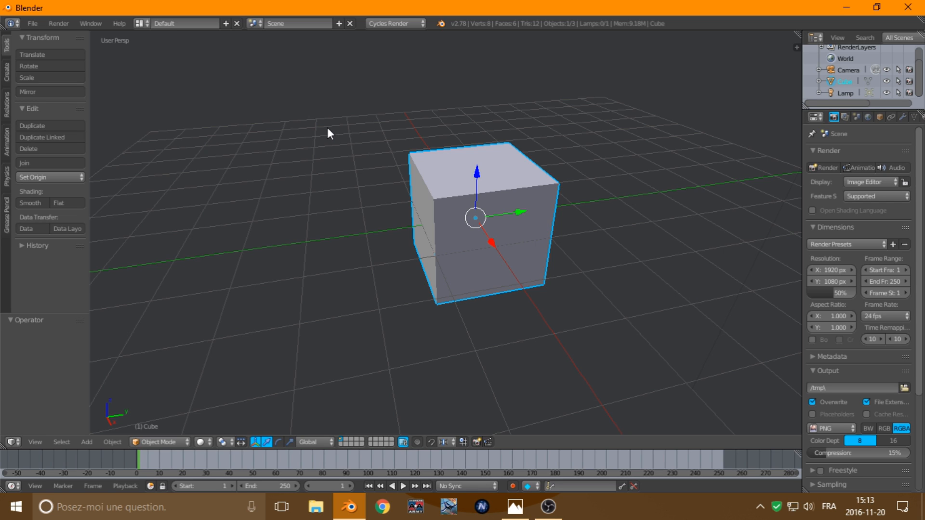
pyautogui.hotkey('ctrl', 'shift', 'z')
pyautogui.hotkey('ctrl', 'z')
# - Try grabbing the cube to move it freely twice, cancelling each move
pyautogui.press('g')
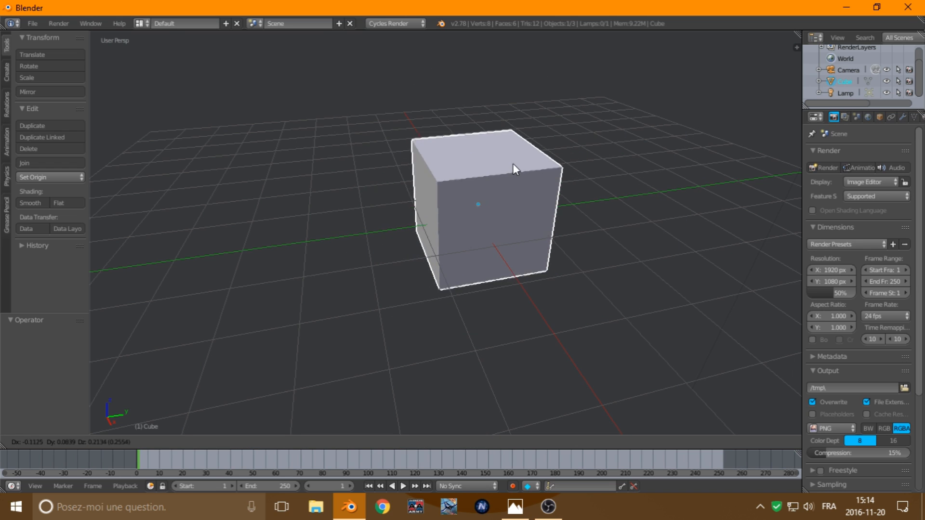
pyautogui.press('Escape')
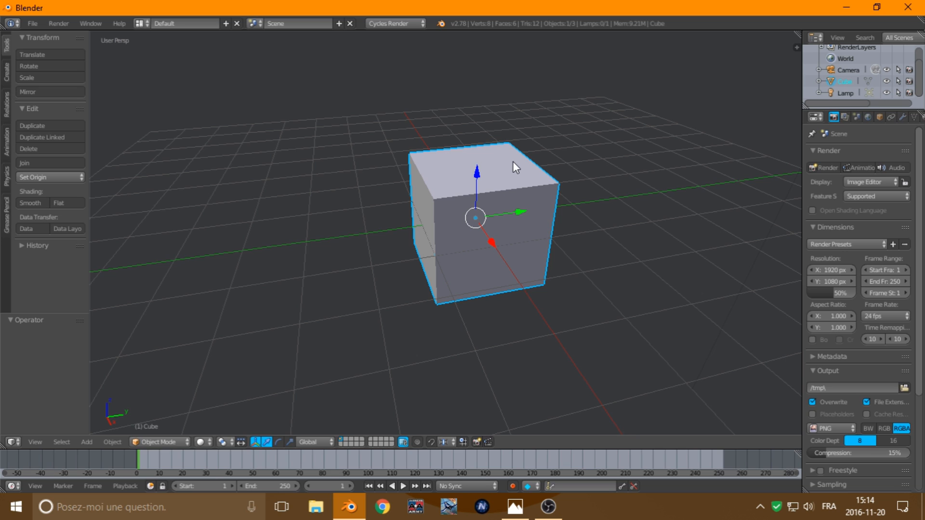
pyautogui.press('g')
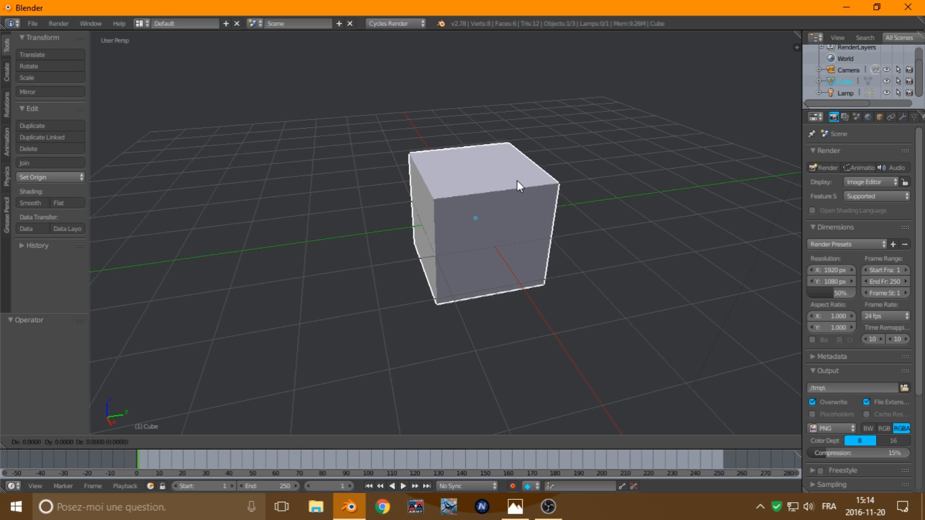
pyautogui.press('Escape')
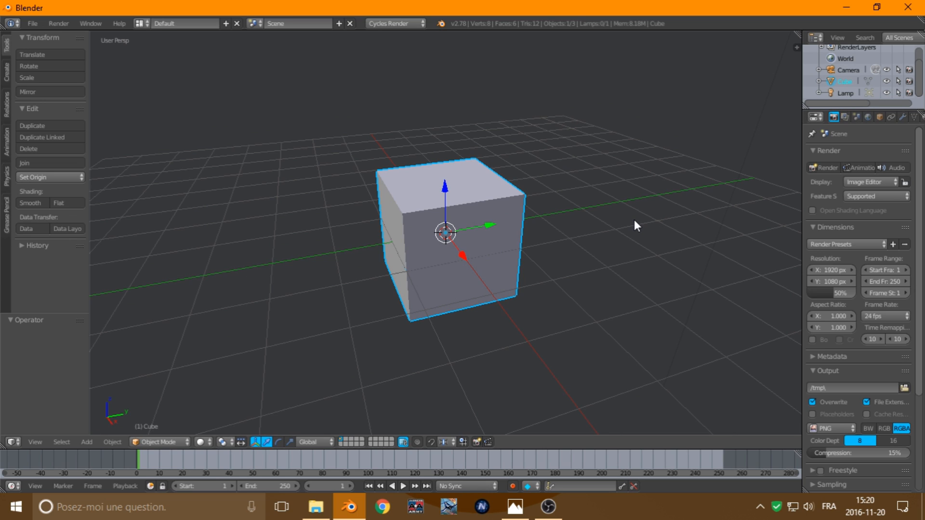
# - Try scaling the cube uniformly and along the global Z and Y axes, and cancel the scaling
pyautogui.press('s')
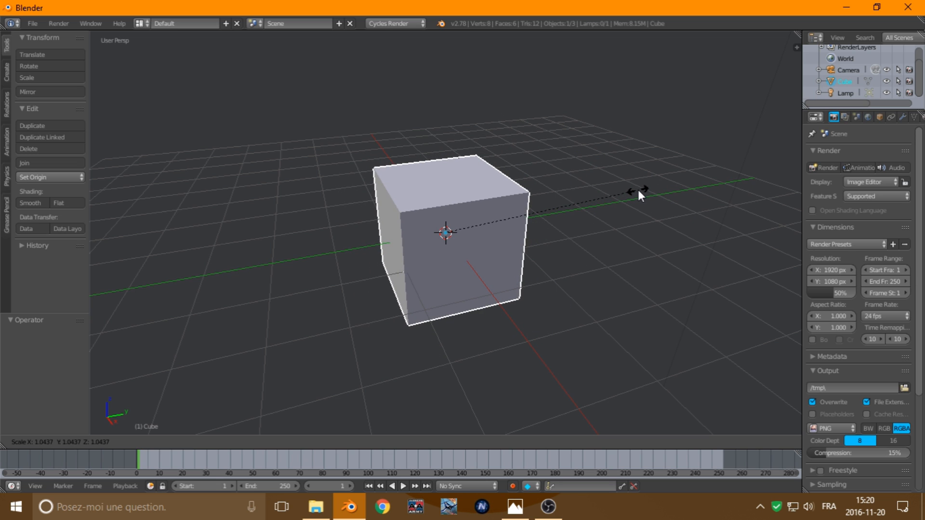
pyautogui.press('z')
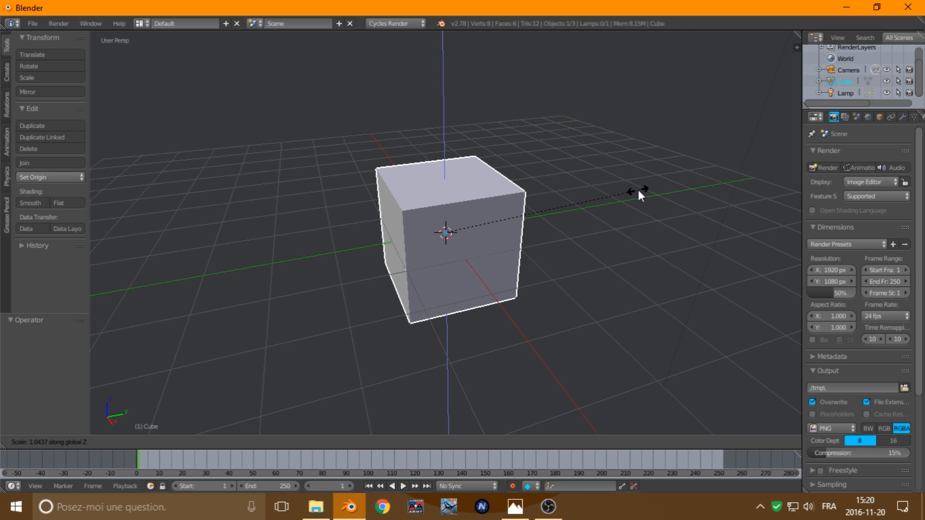
pyautogui.press('y')
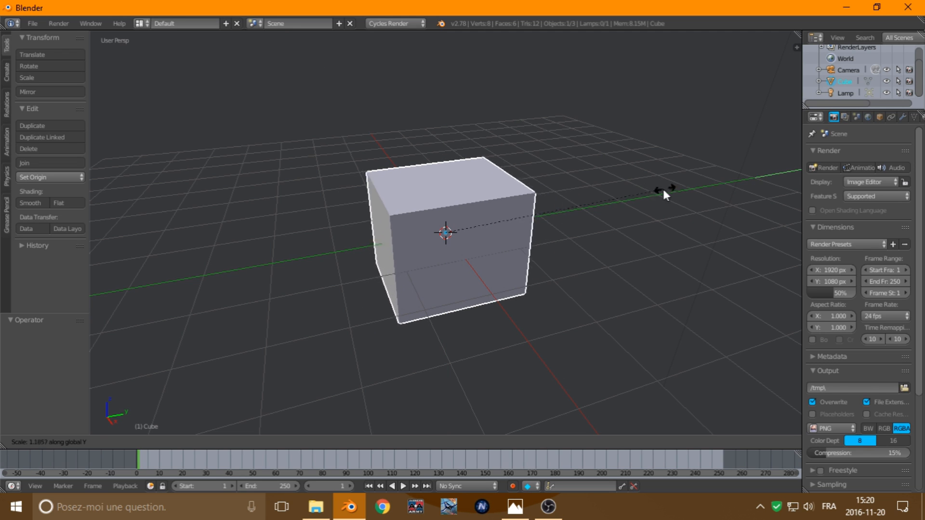
pyautogui.press('Escape')
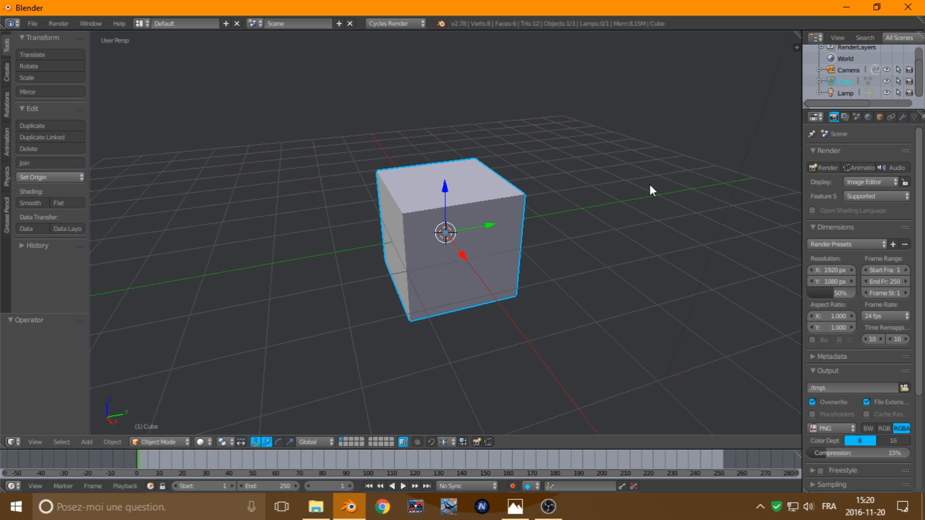
# - Try rotating the cube freely and about the global Z, X and Y axes, cancelling each rotation
pyautogui.press('r')
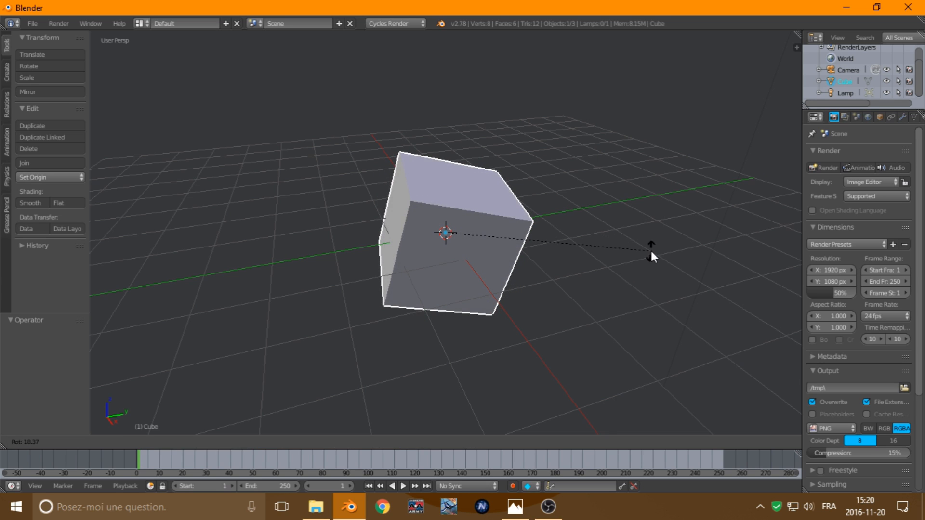
pyautogui.press('z')
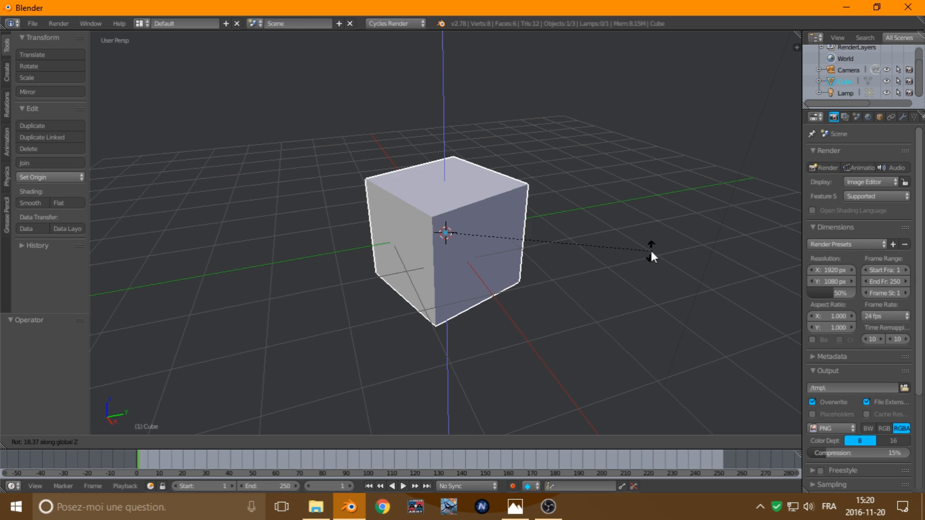
pyautogui.press('x')
pyautogui.press('y')
pyautogui.press('Escape')
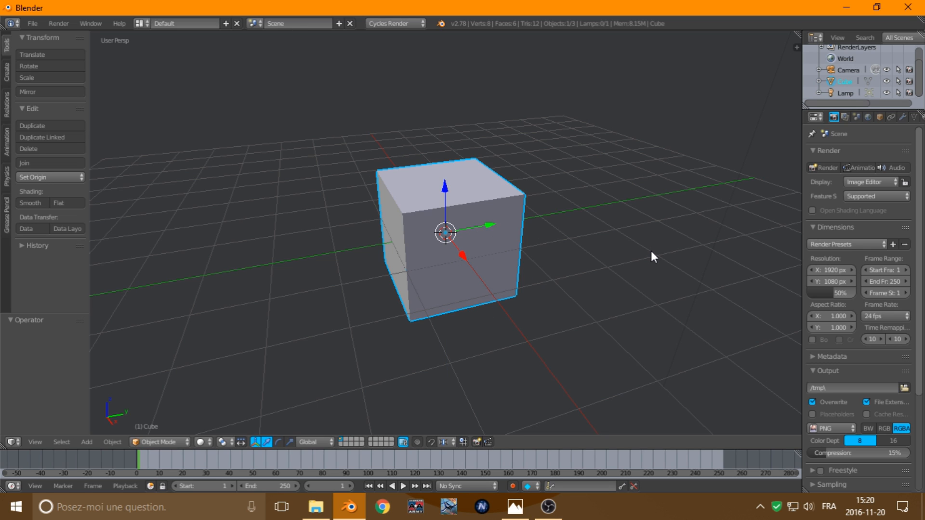
pyautogui.press('r')
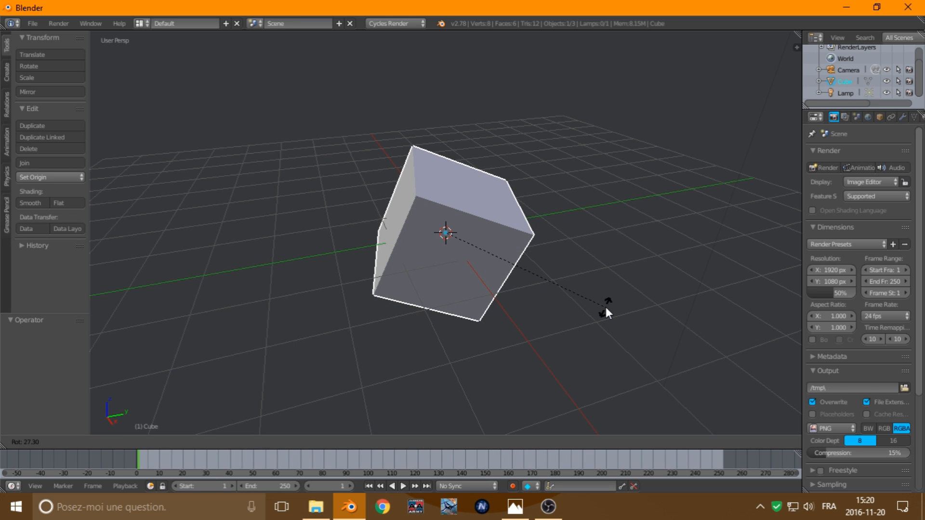
pyautogui.press('Escape')
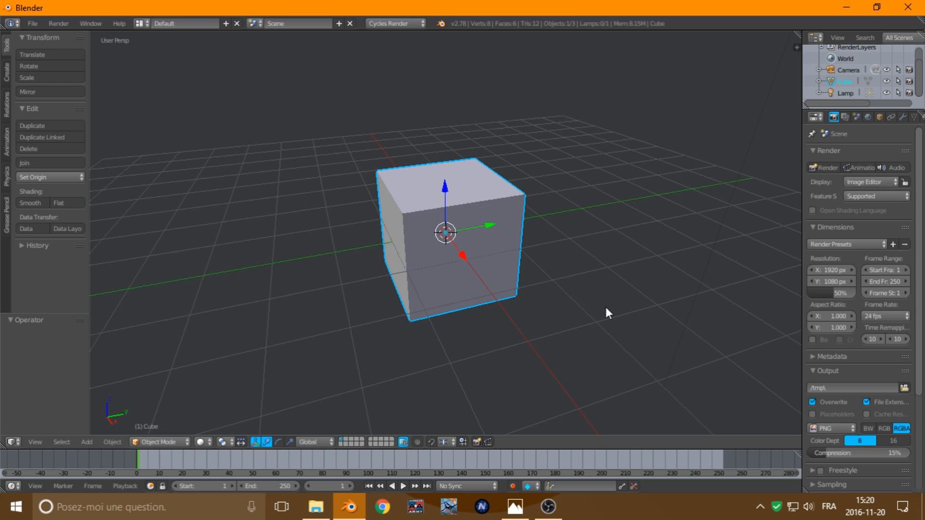
# - Delete the default cube and add a mesh cylinder at the origin
pyautogui.press('x')
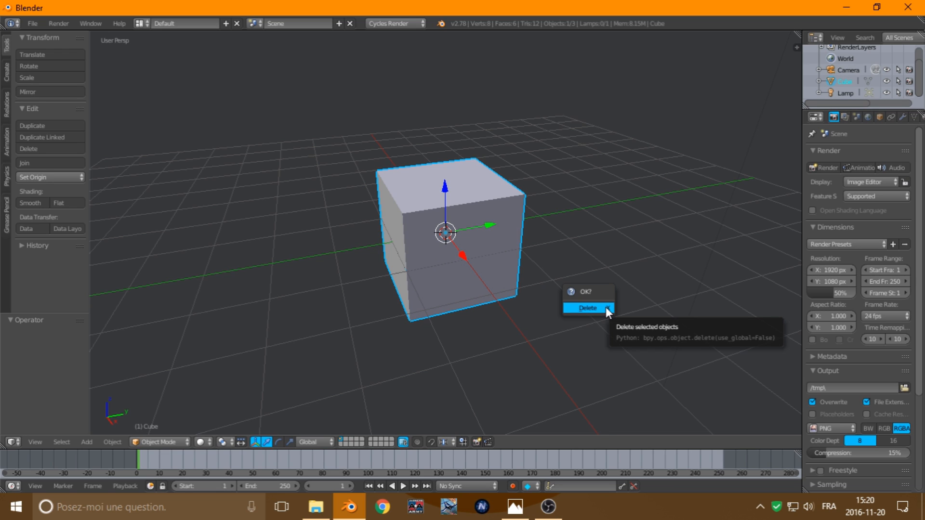
pyautogui.click(606, 308)
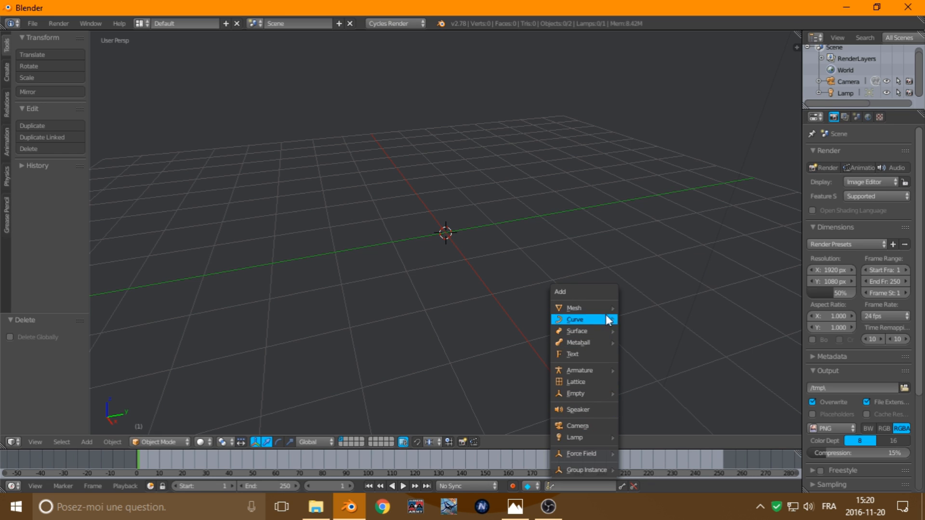
pyautogui.moveTo(572, 310)
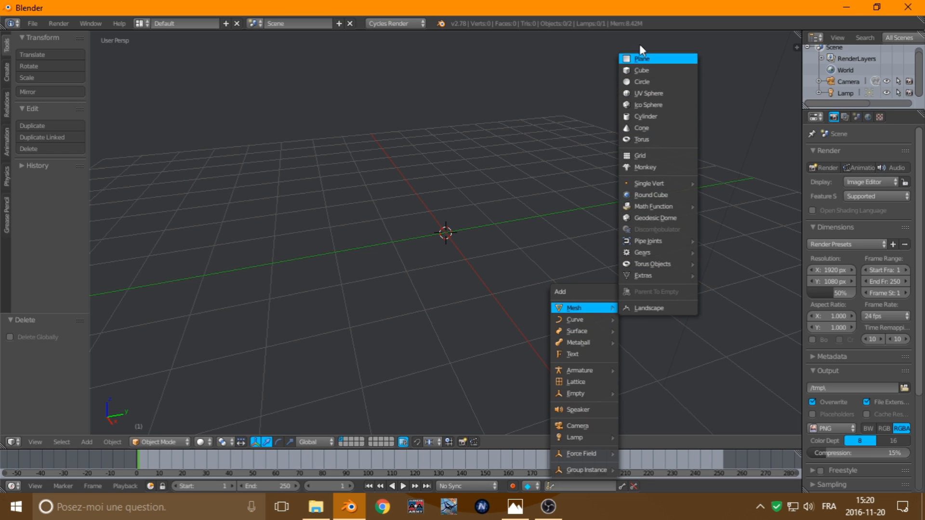
pyautogui.click(649, 117)
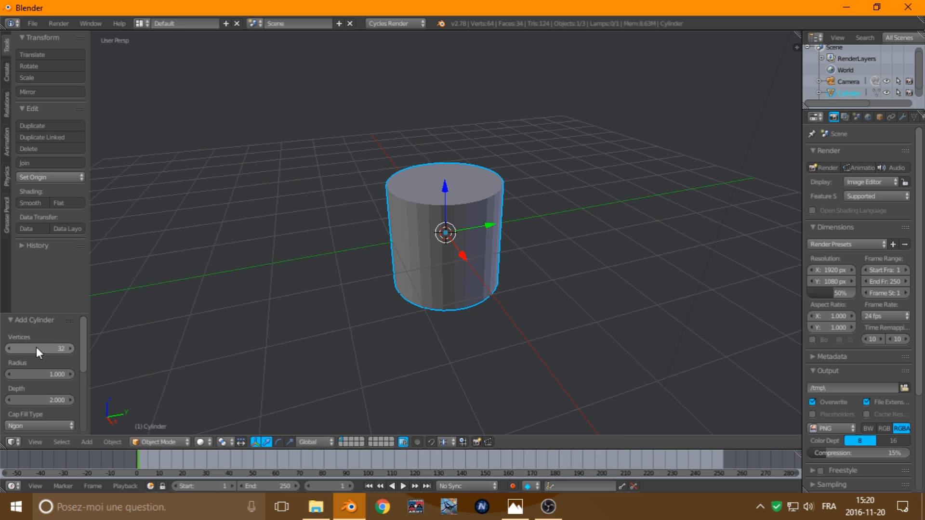
# - Review the cylinder's creation options and switch the cylinder from Object Mode to Edit Mode
pyautogui.scroll(-5, 37, 343)
pyautogui.scroll(5, 38, 345)
pyautogui.click(187, 442)
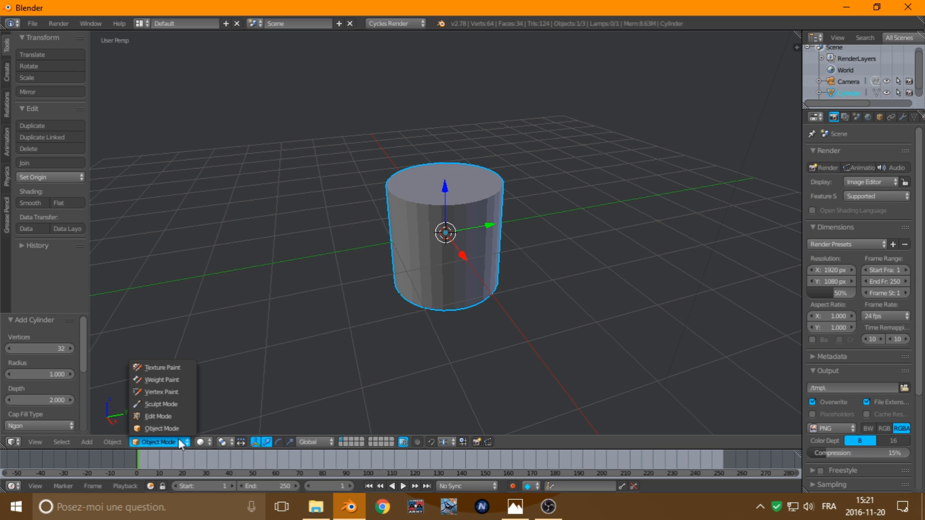
pyautogui.click(156, 417)
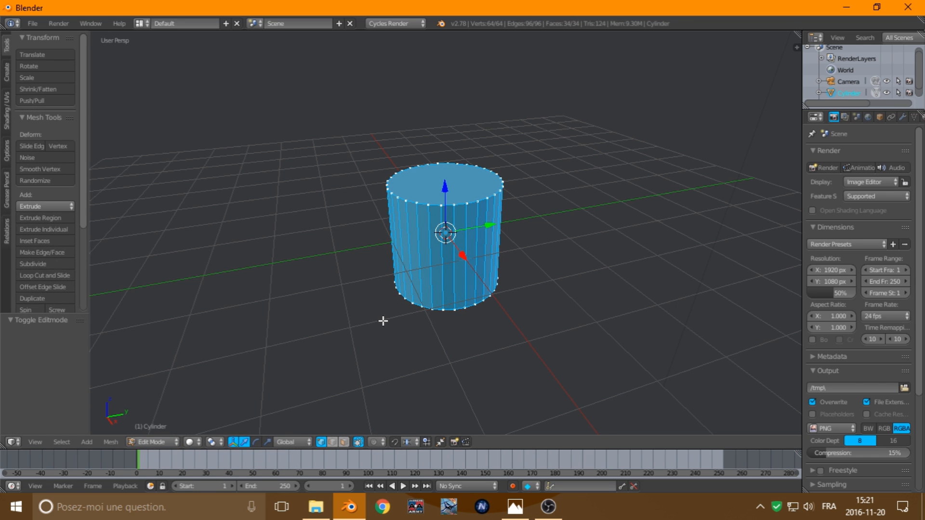
pyautogui.press('Tab')
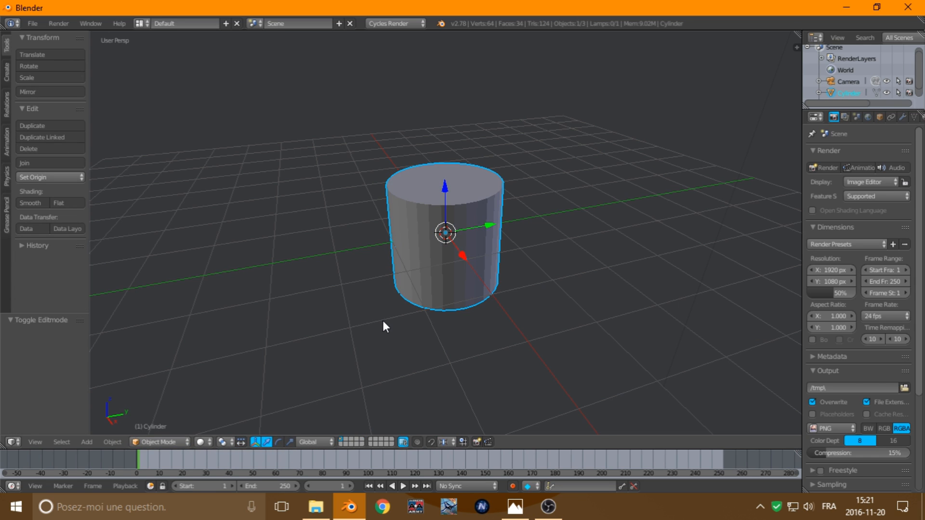
pyautogui.press('Tab')
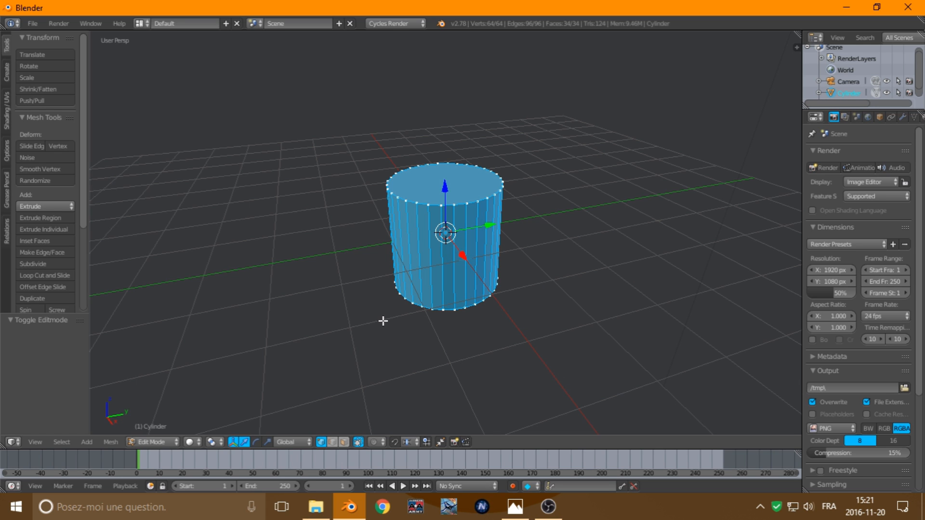
# - Switch to the photo viewer, examine the flashlight reference photos, and return to Blender's view of the cylinder
pyautogui.click(514, 506)
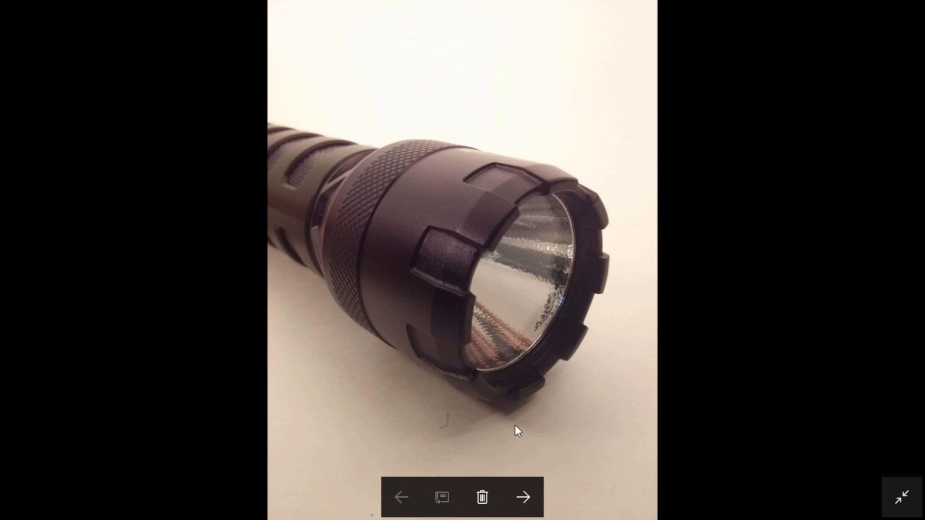
pyautogui.click(524, 497)
pyautogui.click(525, 498)
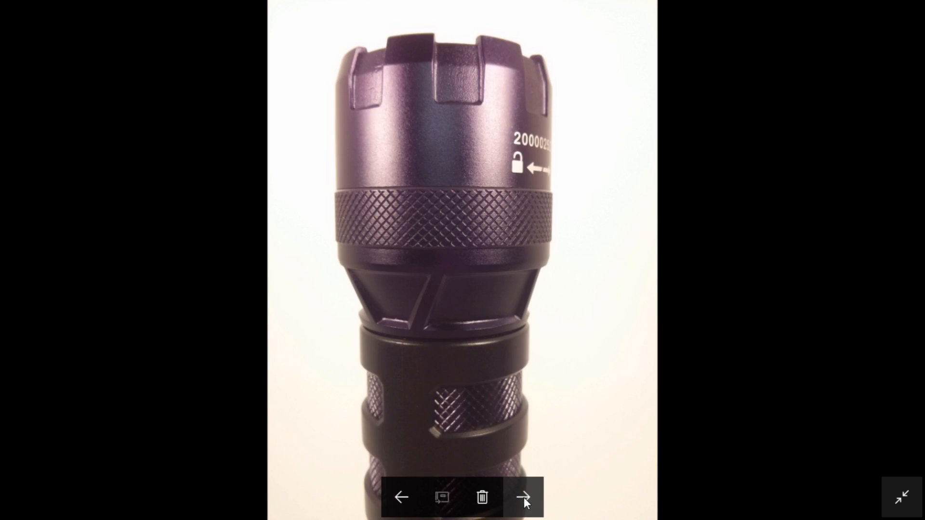
pyautogui.click(524, 498)
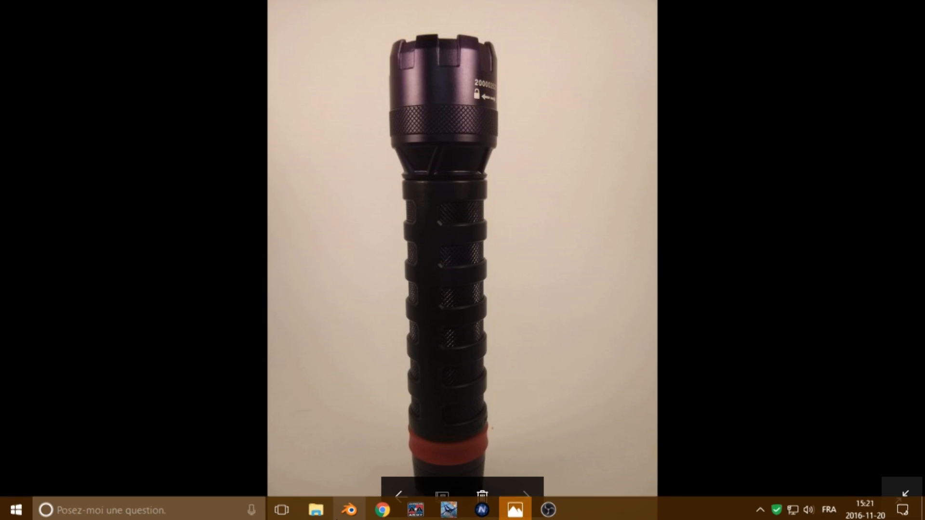
pyautogui.click(350, 506)
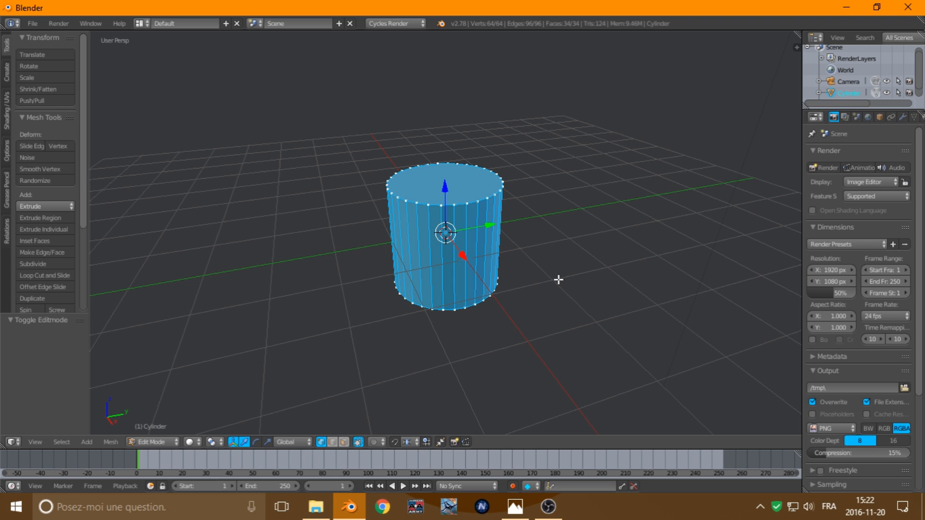
pyautogui.scroll(-2, 541, 271)
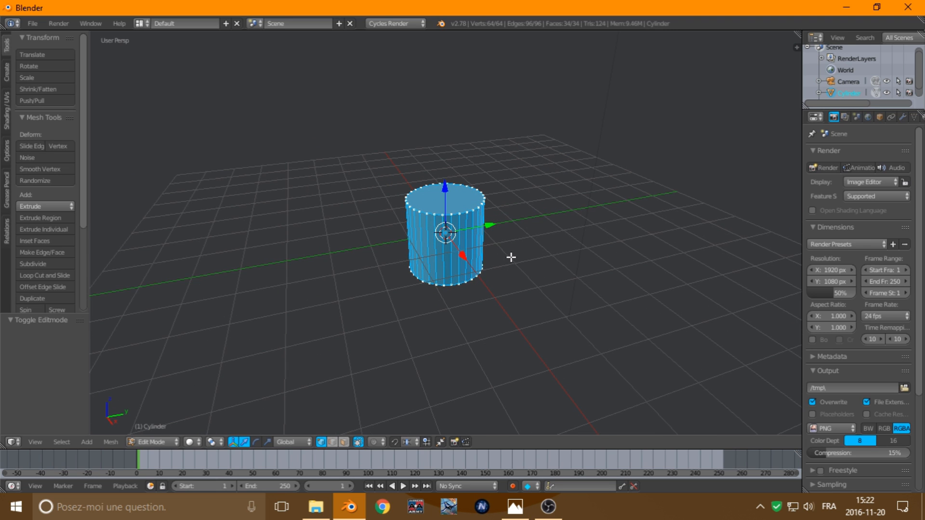
# - Stretch the whole cylinder along the global Z axis by a factor of about 4.14
pyautogui.press('s')
pyautogui.press('z')
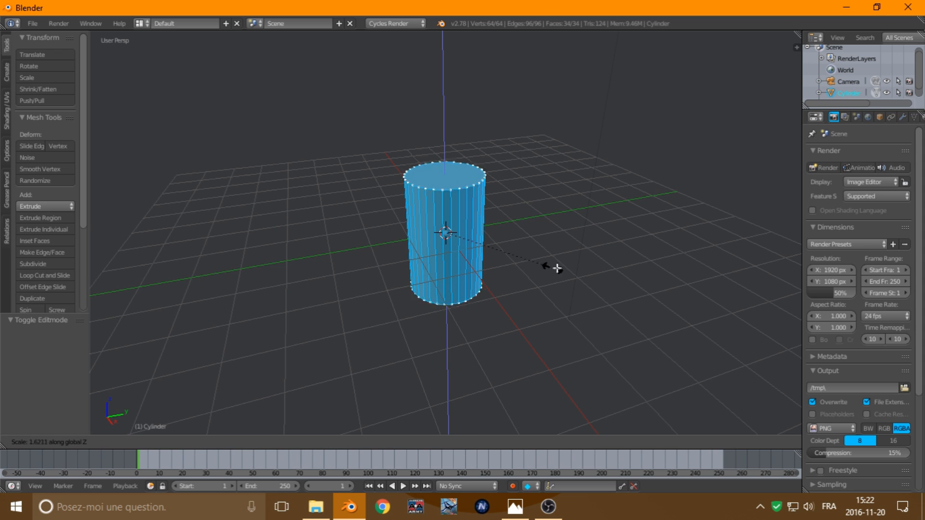
pyautogui.click(728, 278)
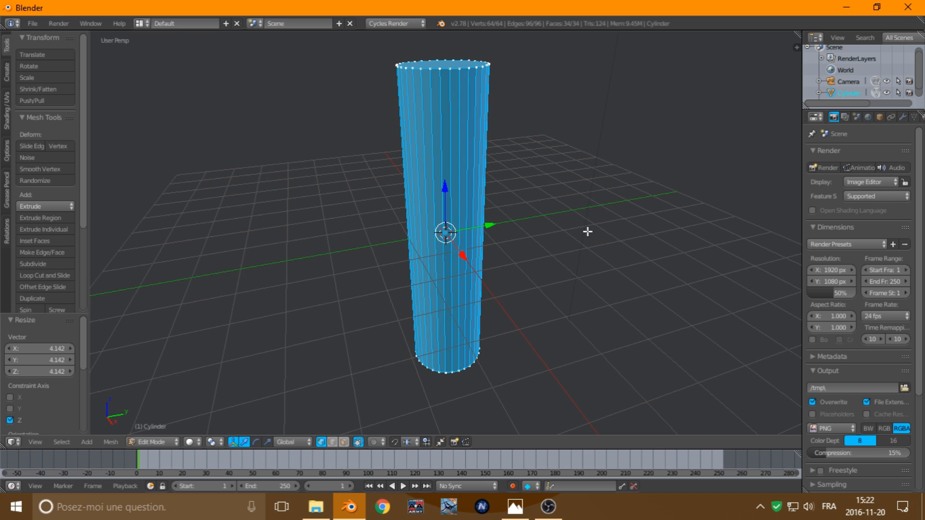
# - Examine the stretched cylinder in the front, right and left orthographic views, and return to an angled perspective view
pyautogui.moveTo(588, 231); pyautogui.dragTo(586, 210, button='middle')
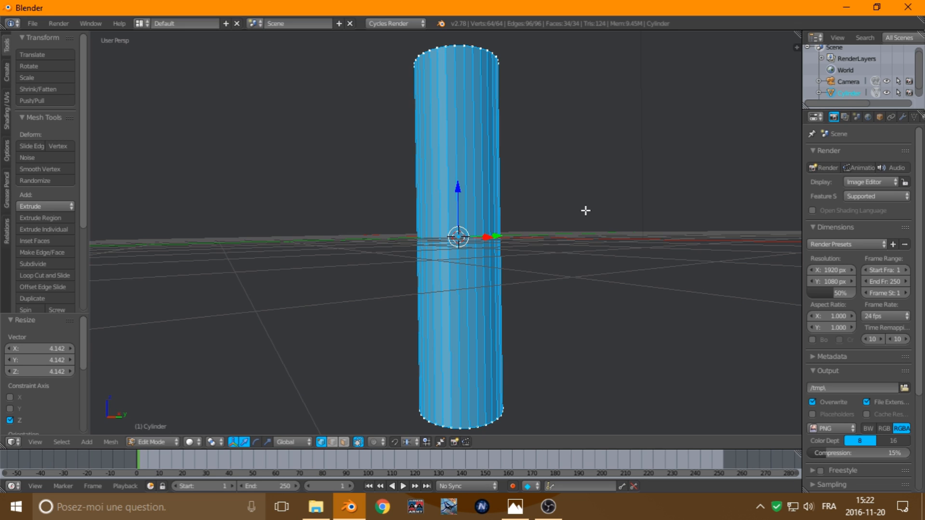
pyautogui.press('KP_1')
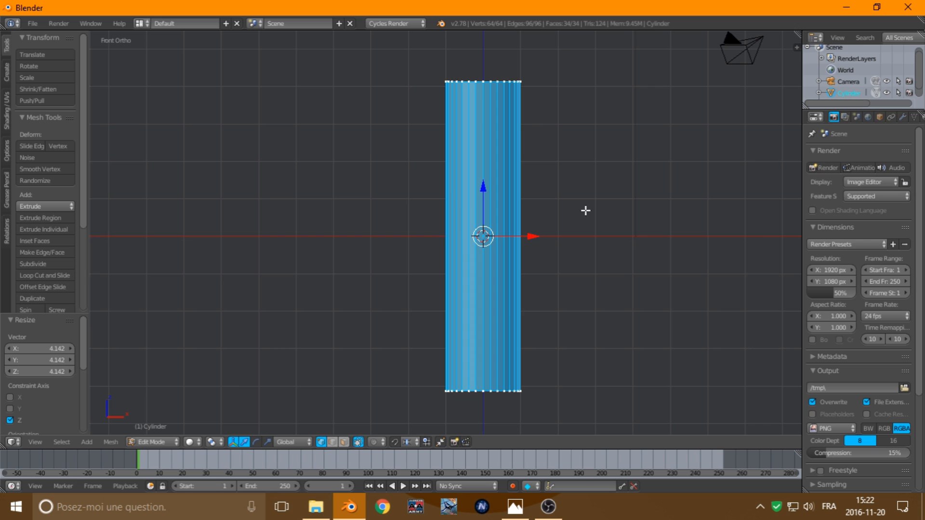
pyautogui.press('KP_3')
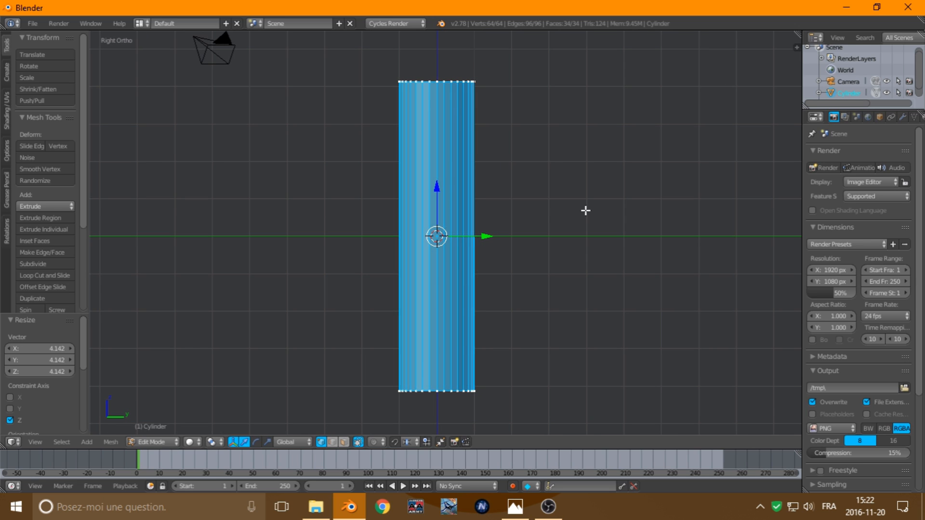
pyautogui.press('ctrl+KP_3')
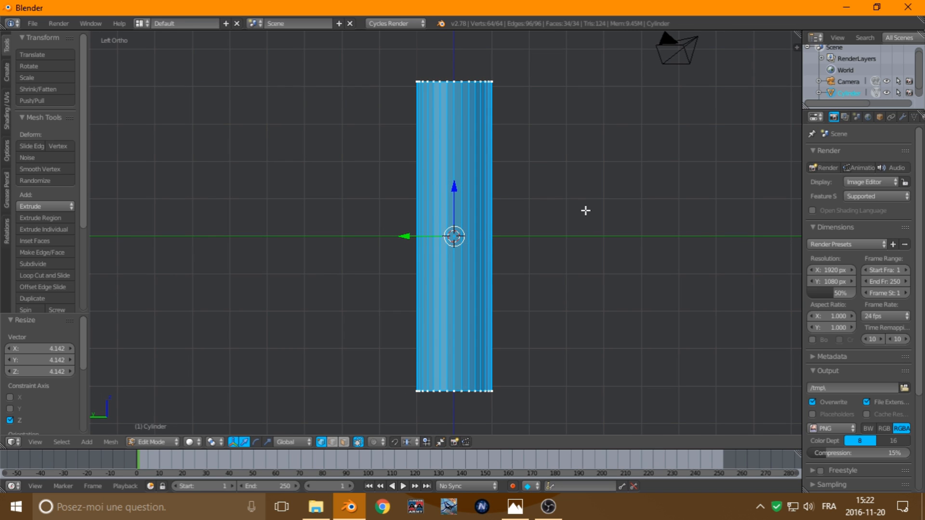
pyautogui.moveTo(588, 223); pyautogui.dragTo(547, 276, button='middle')
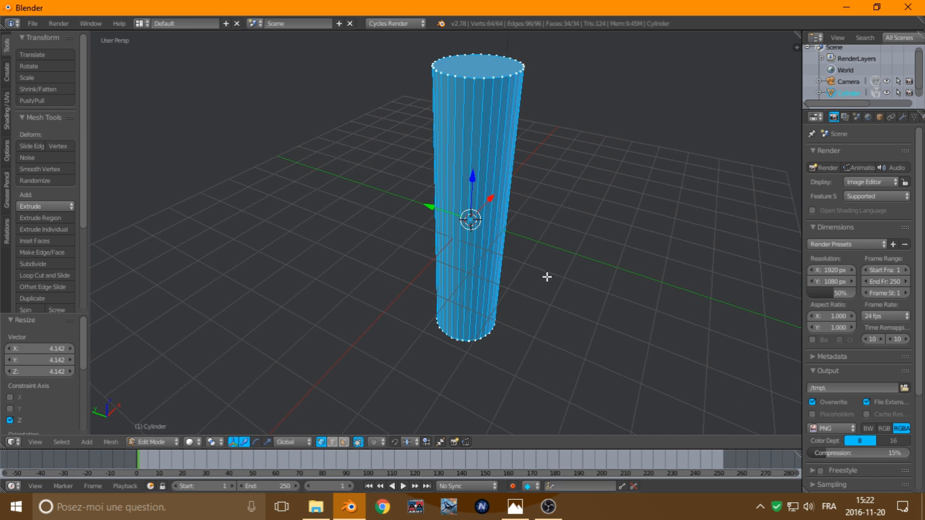
# - Orbit around the cylinder in fixed increments, look at it from the top, and return to a closer angled view
pyautogui.press('KP_4')
pyautogui.press('KP_4')
pyautogui.press('KP_4')
pyautogui.press('KP_4')
pyautogui.press('KP_4')
pyautogui.press('KP_4')
pyautogui.press('KP_4')
pyautogui.press('KP_4')
pyautogui.press('KP_4')
pyautogui.press('KP_4')
pyautogui.press('KP_4')
pyautogui.press('KP_4')
pyautogui.press('KP_4')
pyautogui.press('KP_4')
pyautogui.press('KP_4')
pyautogui.press('KP_4')
pyautogui.press('KP_4')
pyautogui.press('KP_4')
pyautogui.press('KP_4')
pyautogui.press('KP_4')
pyautogui.press('KP_7')
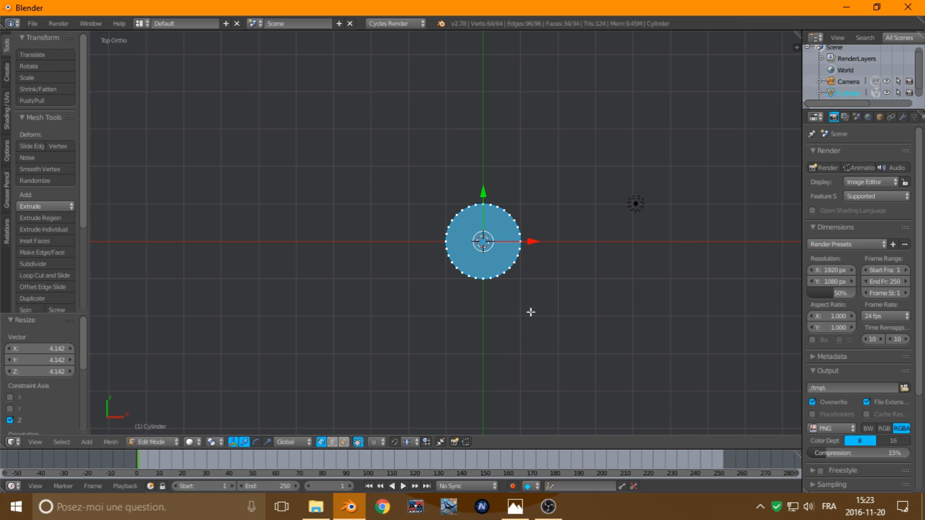
pyautogui.moveTo(521, 344); pyautogui.dragTo(560, 244, button='middle')
pyautogui.scroll(1, 561, 244)
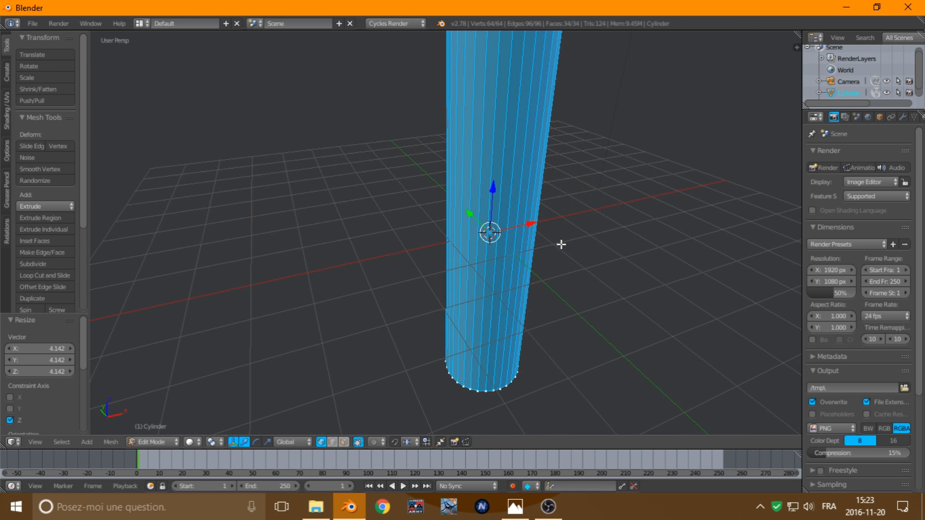
# - Compare the cylinder in orthographic and perspective projection from an angled viewpoint
pyautogui.press('KP_5')
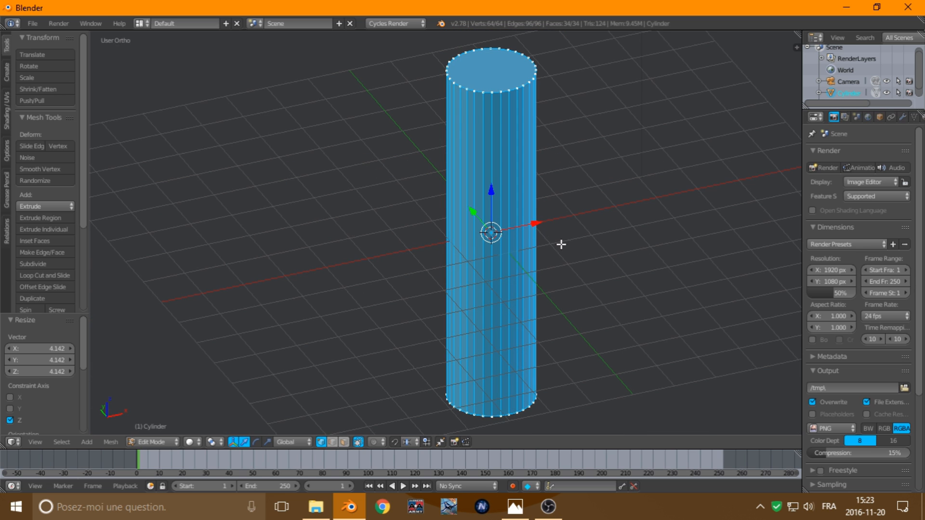
pyautogui.moveTo(561, 245); pyautogui.dragTo(539, 265, button='middle')
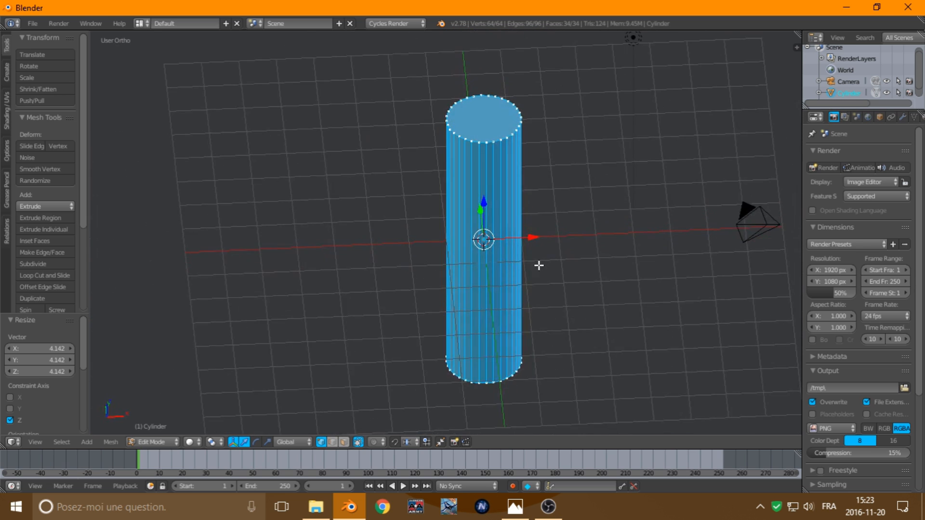
pyautogui.press('KP_5')
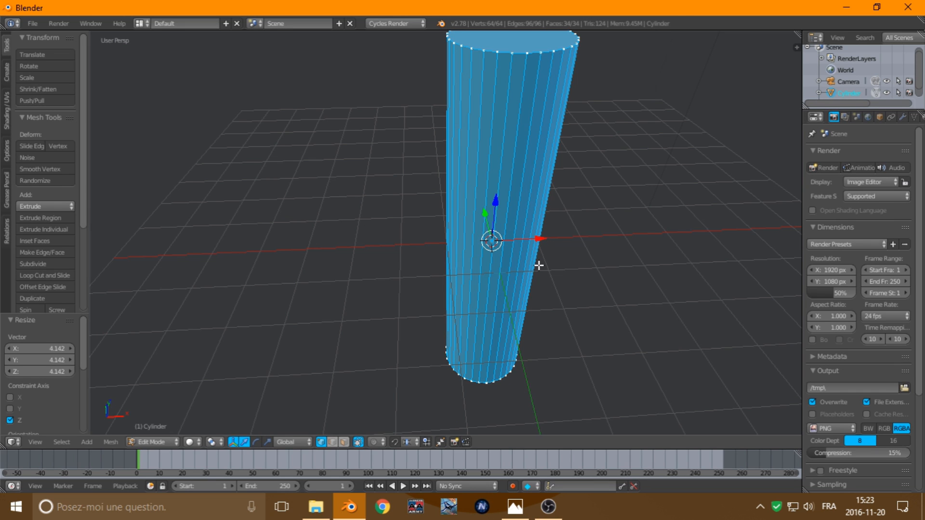
# - Rotate the perspective view around the cylinder in fixed increments, both sideways and up and down
pyautogui.press('KP_4')
pyautogui.press('KP_4')
pyautogui.press('KP_4')
pyautogui.press('KP_4')
pyautogui.press('KP_4')
pyautogui.press('KP_4')
pyautogui.press('KP_6')
pyautogui.press('KP_6')
pyautogui.press('KP_6')
pyautogui.press('KP_6')
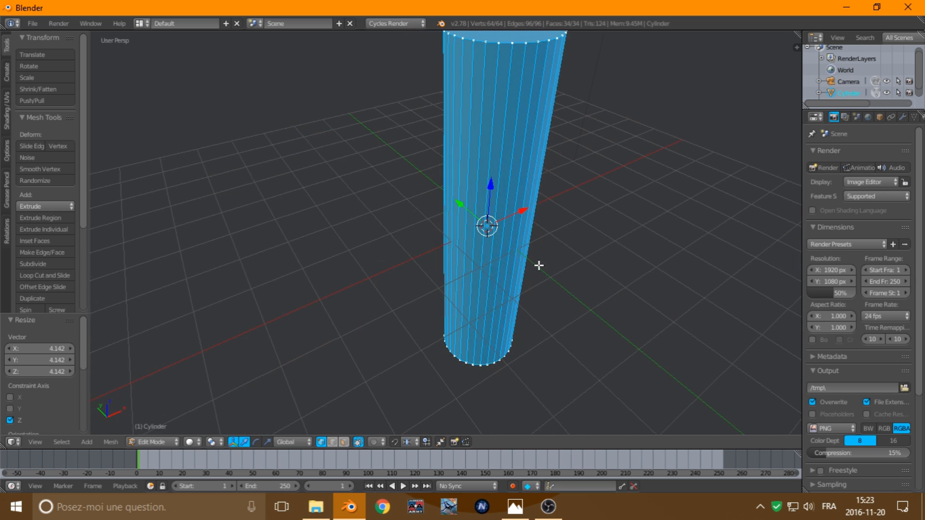
pyautogui.press('KP_8')
pyautogui.press('KP_8')
pyautogui.press('KP_2')
pyautogui.press('KP_2')
pyautogui.press('KP_4')
pyautogui.press('KP_4')
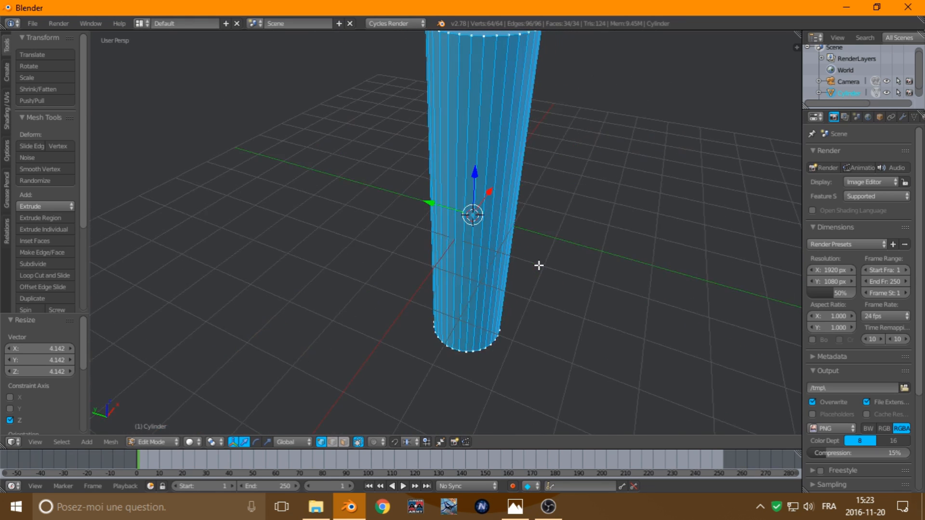
pyautogui.press('KP_4')
pyautogui.press('KP_4')
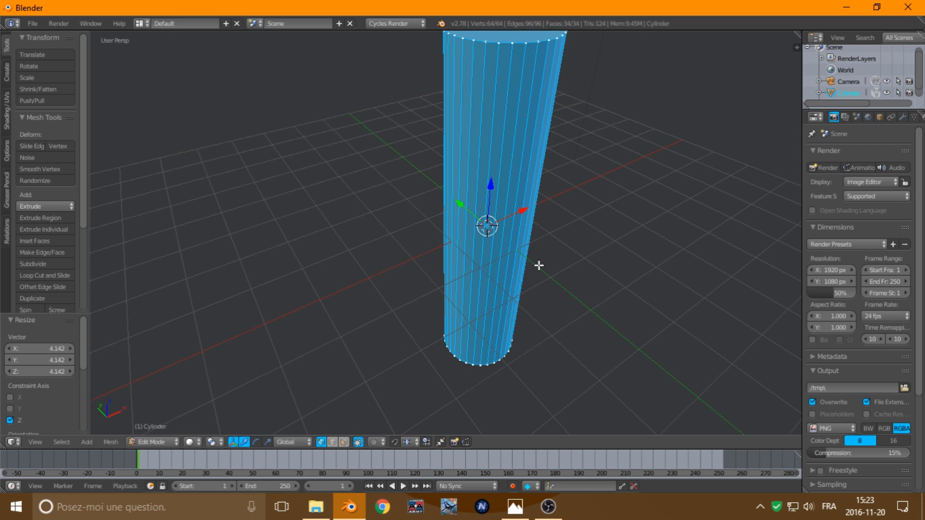
# - Compare the cylinder's upper end in the right orthographic view with the flashlight head in the reference photo
pyautogui.press('KP_3')
pyautogui.keyDown('shift'); pyautogui.moveTo(501, 77); pyautogui.dragTo(516, 252, button='middle'); pyautogui.keyUp('shift')
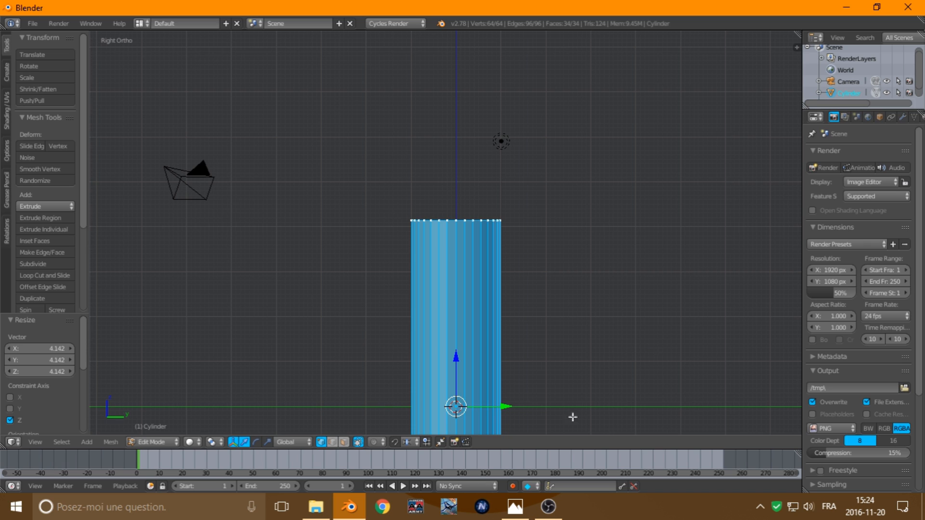
pyautogui.click(516, 511)
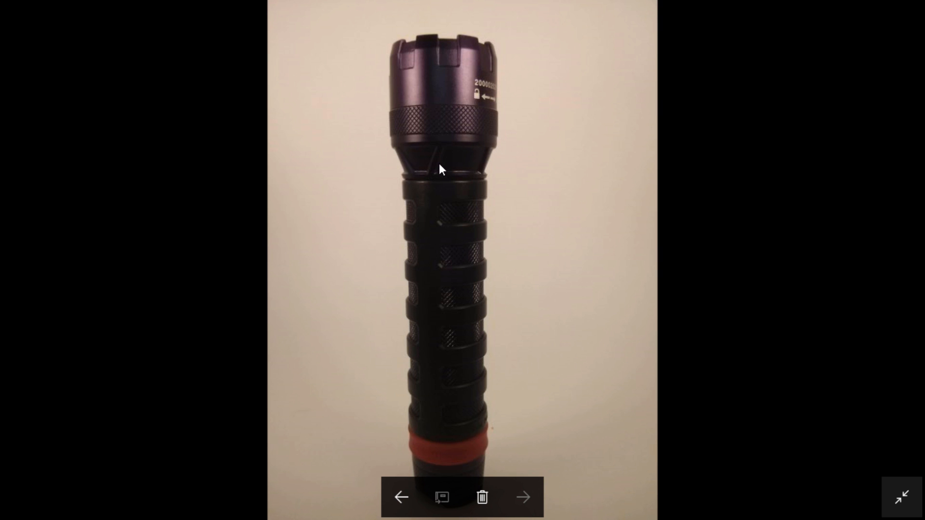
pyautogui.click(348, 508)
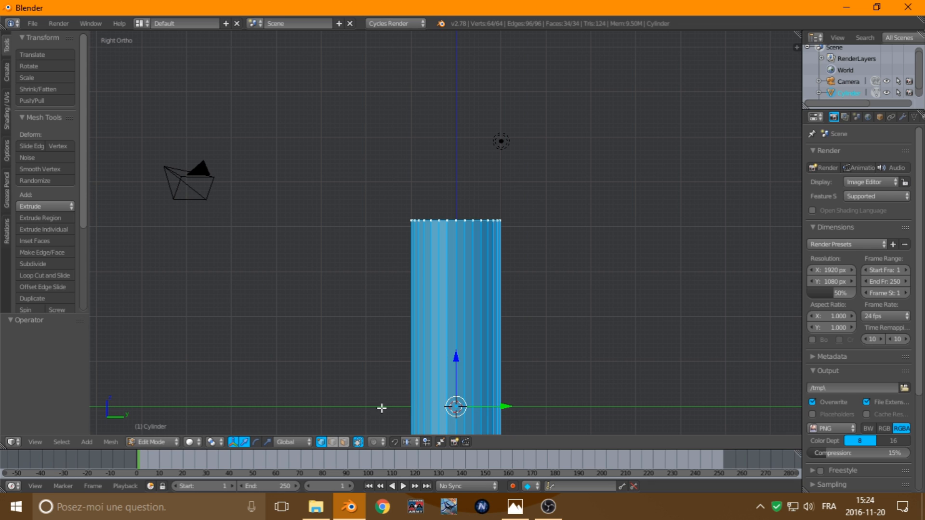
# - Change the selection mode to faces and select only the cylinder's top face
pyautogui.click(343, 442)
pyautogui.moveTo(489, 258); pyautogui.dragTo(444, 270, button='middle')
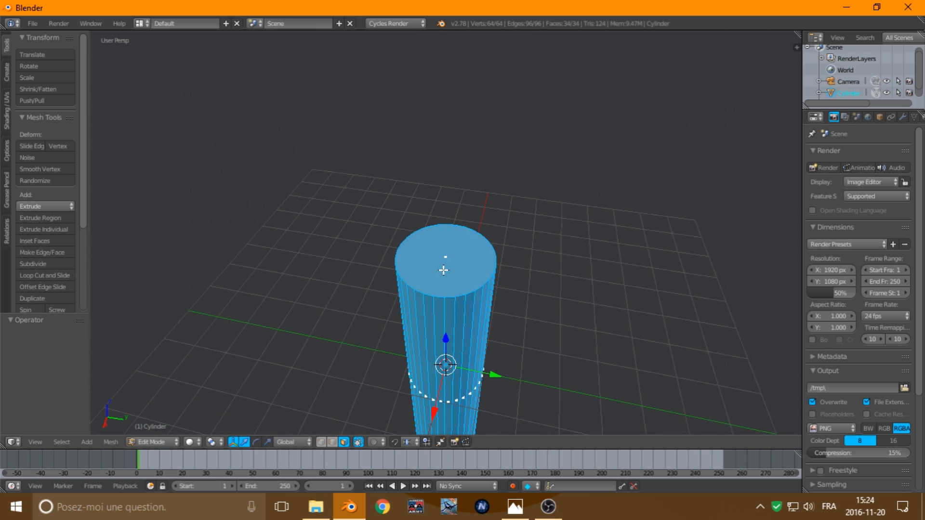
pyautogui.rightClick(444, 270)
pyautogui.moveTo(482, 342); pyautogui.dragTo(546, 313, button='middle')
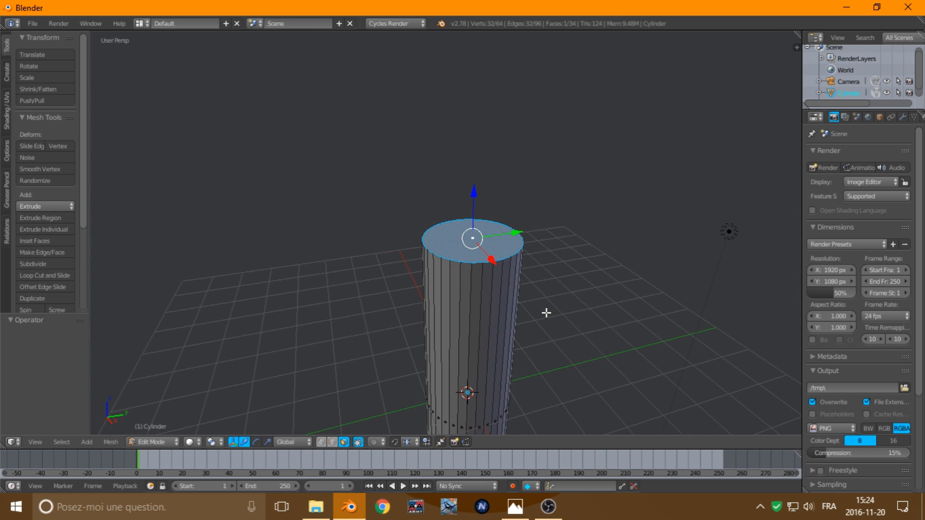
# - Extrude the top face upward about 1.18 and scale it by about 1.41 to form the flashlight's flared neck
pyautogui.press('e')
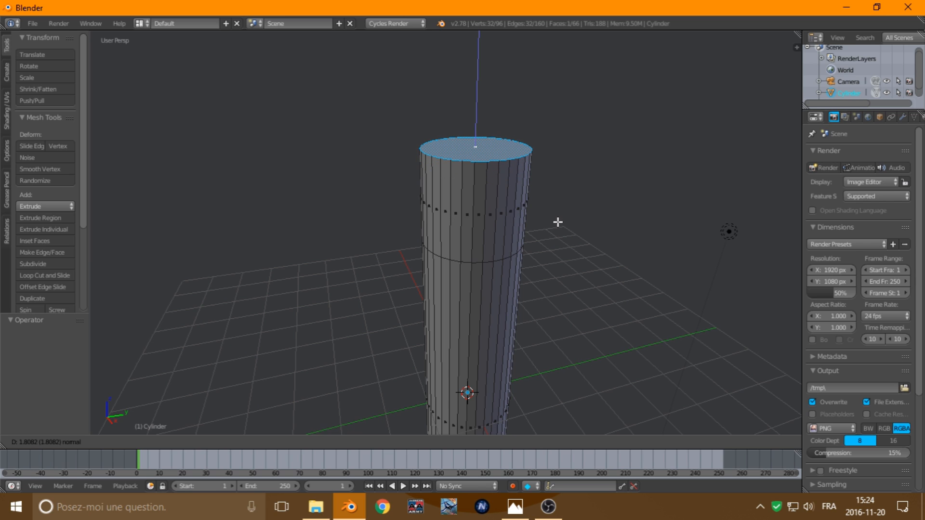
pyautogui.click(559, 256)
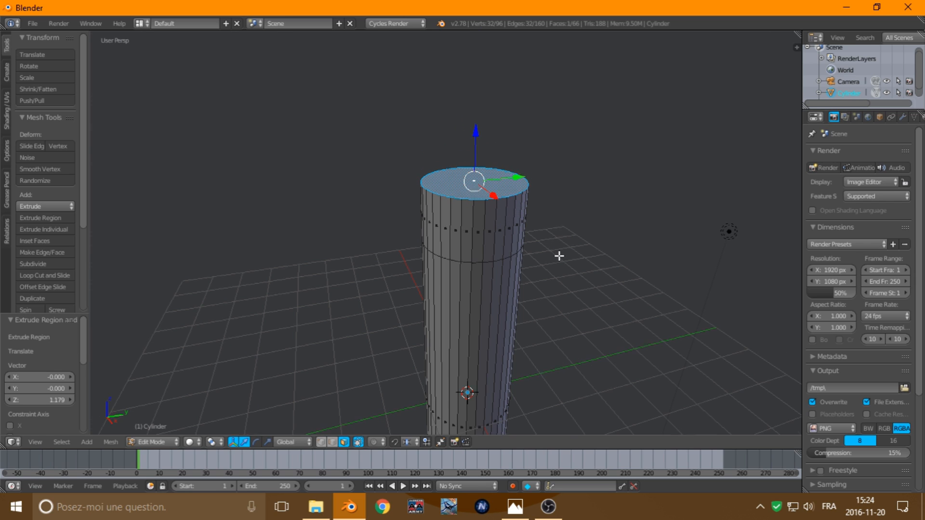
pyautogui.press('KP_3')
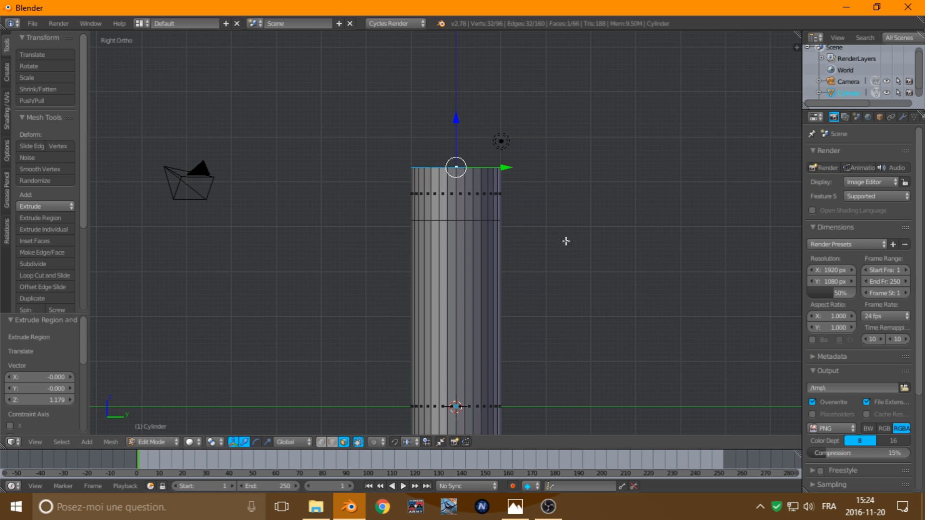
pyautogui.press('s')
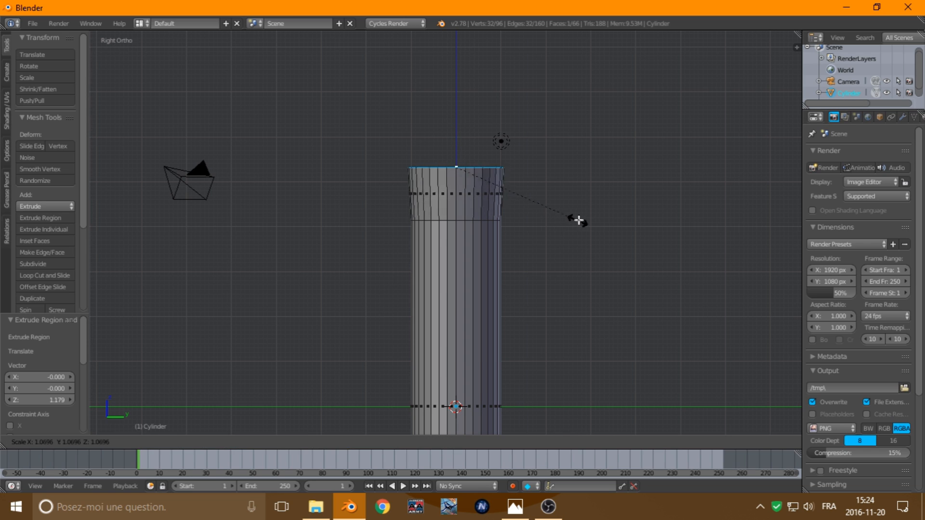
pyautogui.click(621, 220)
# - Adjust the flared rim's height against the flashlight photo, lowering it about 0.29 and raising it 0.09 along Z
pyautogui.moveTo(457, 117); pyautogui.dragTo(458, 130)
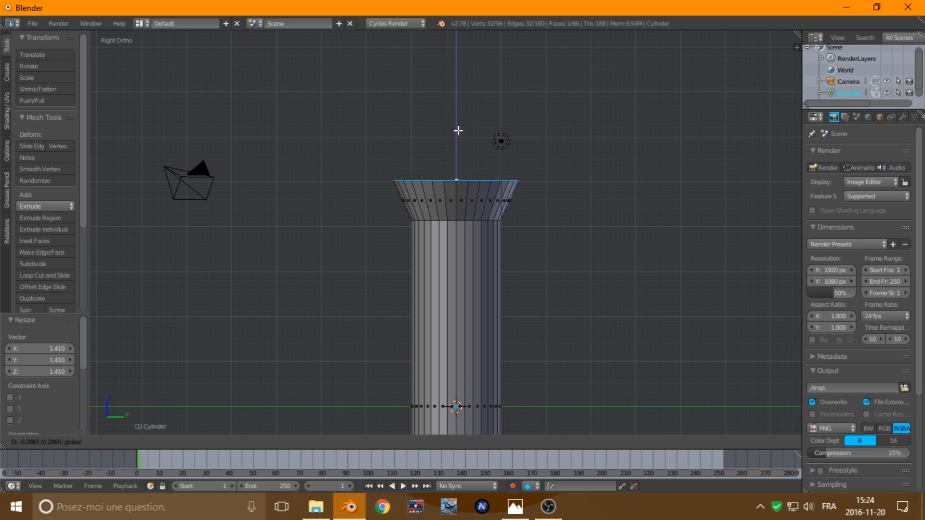
pyautogui.click(515, 505)
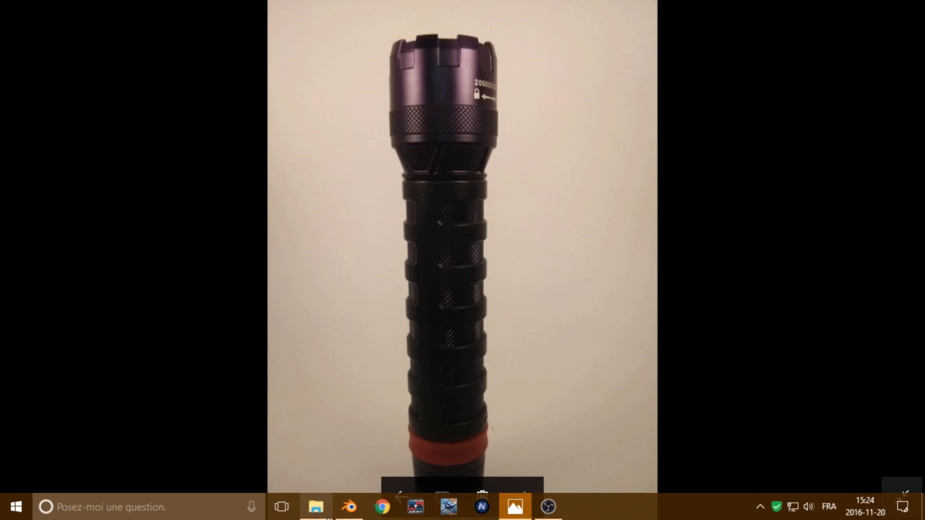
pyautogui.click(349, 506)
pyautogui.moveTo(449, 130); pyautogui.dragTo(456, 127)
# - Extrude the flared top face upward about 2.99 to form the straight flashlight head
pyautogui.keyDown('shift'); pyautogui.moveTo(534, 144); pyautogui.dragTo(530, 235, button='middle'); pyautogui.keyUp('shift')
pyautogui.press('e')
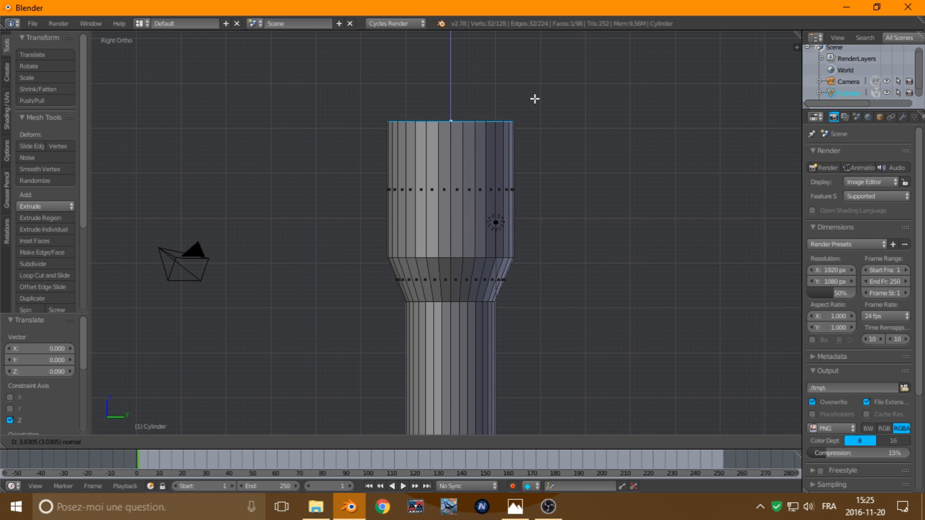
pyautogui.click(531, 130)
pyautogui.scroll(-2, 544, 236)
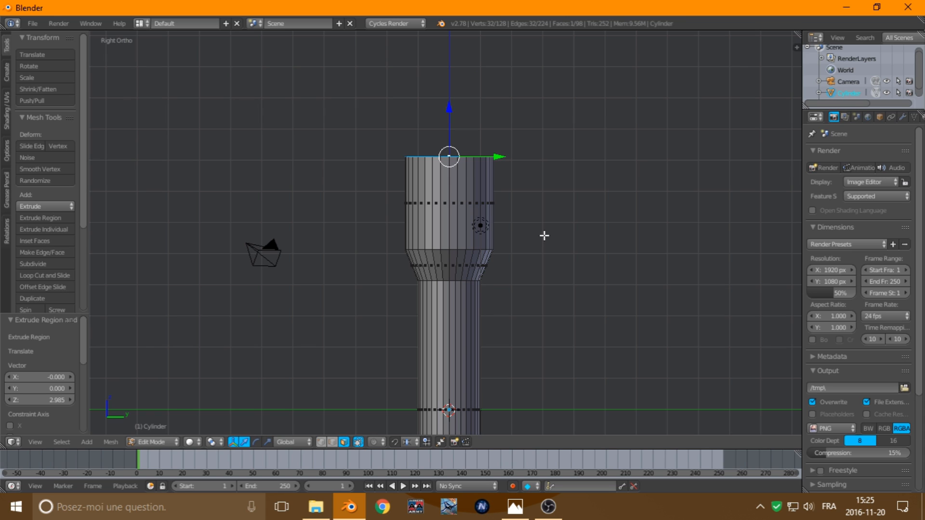
# - Undo the flashlight head extrusions and raise the plain cylinder's top face about 3.78 along Z
pyautogui.hotkey('ctrl', 'z')
pyautogui.hotkey('ctrl', 'z')
pyautogui.hotkey('ctrl', 'z')
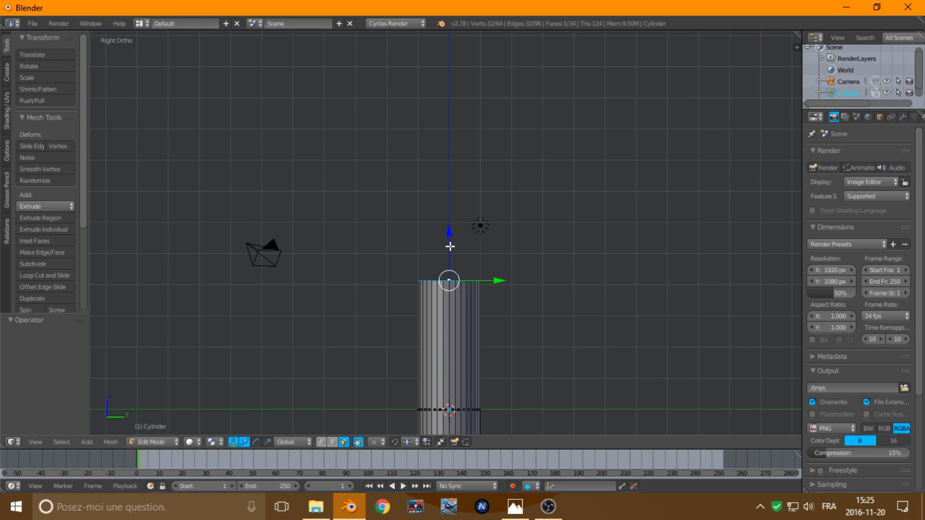
pyautogui.moveTo(450, 246); pyautogui.dragTo(444, 132)
pyautogui.click(446, 128)
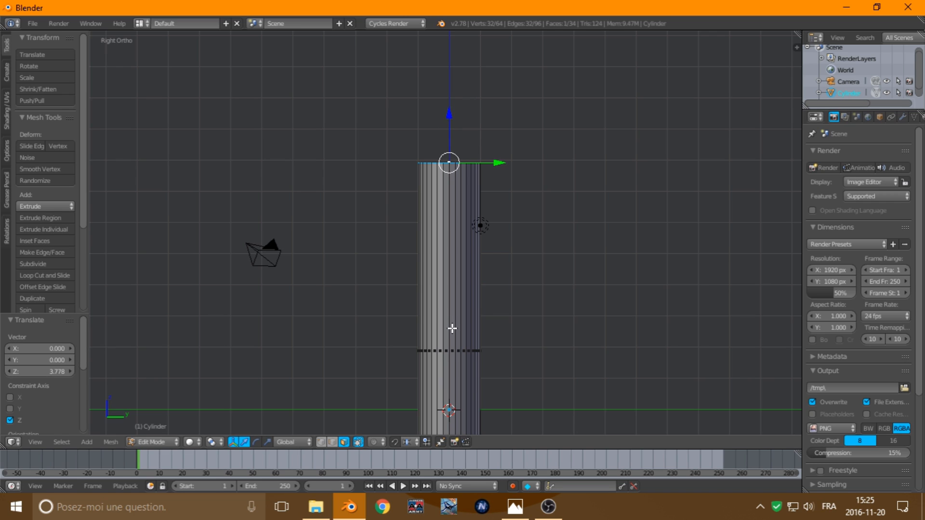
# - Add a single loop cut around the cylinder and slide it up close to the top face
pyautogui.hotkey('ctrl', 'r')
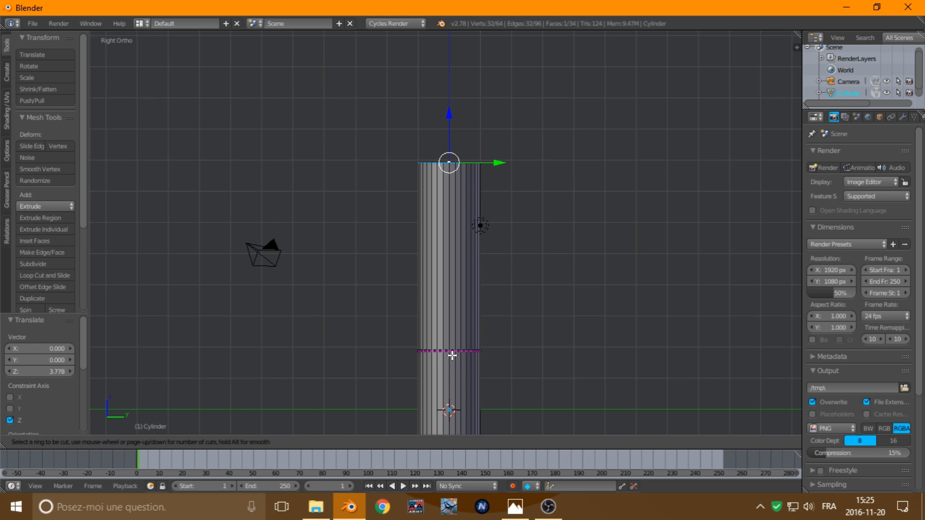
pyautogui.press('Escape')
pyautogui.moveTo(372, 331); pyautogui.dragTo(523, 388, button='middle')
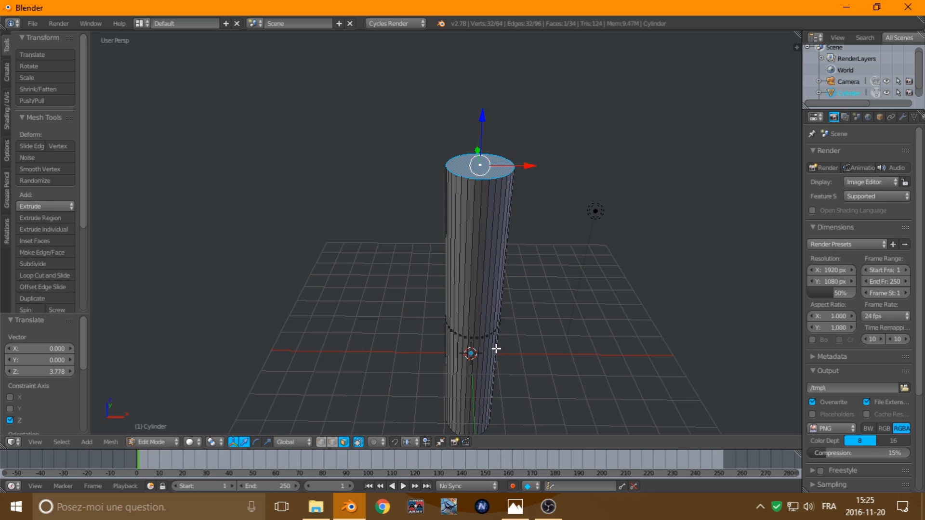
pyautogui.hotkey('ctrl', 'r')
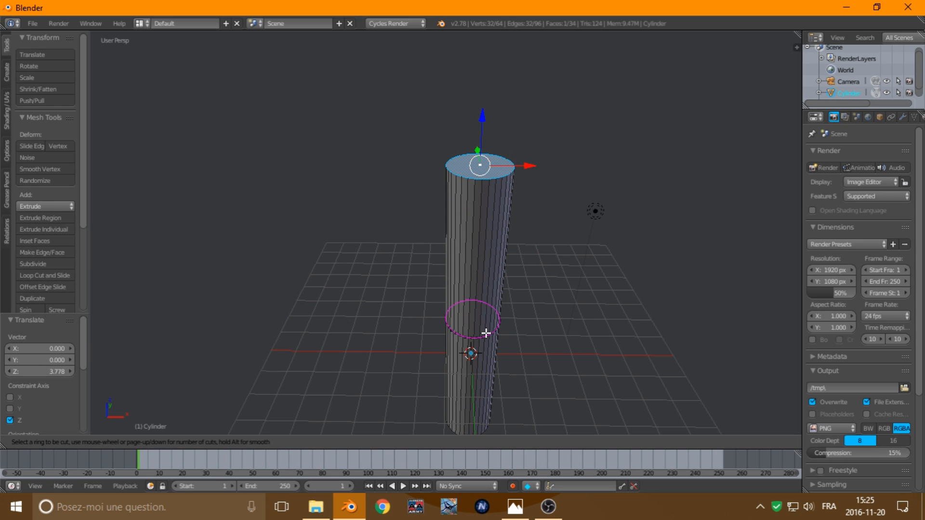
pyautogui.scroll(11, 486, 333)
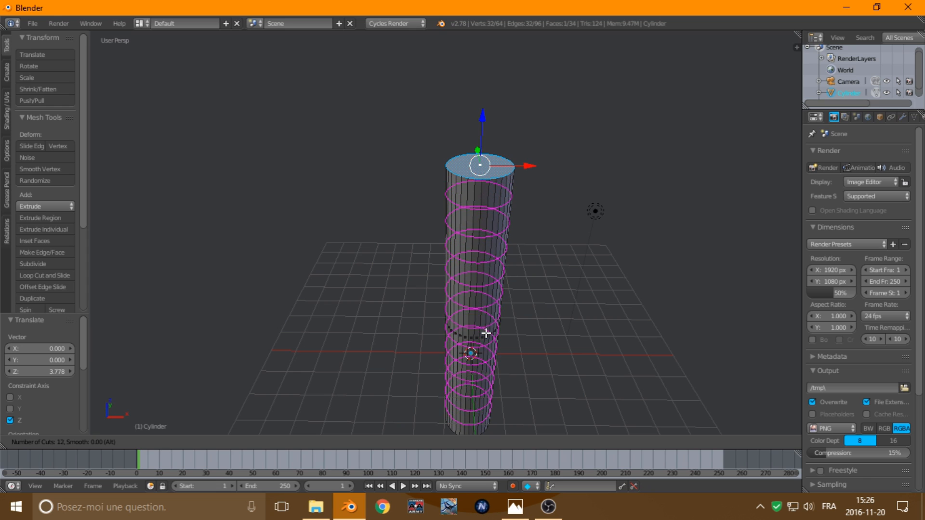
pyautogui.scroll(-11, 486, 333)
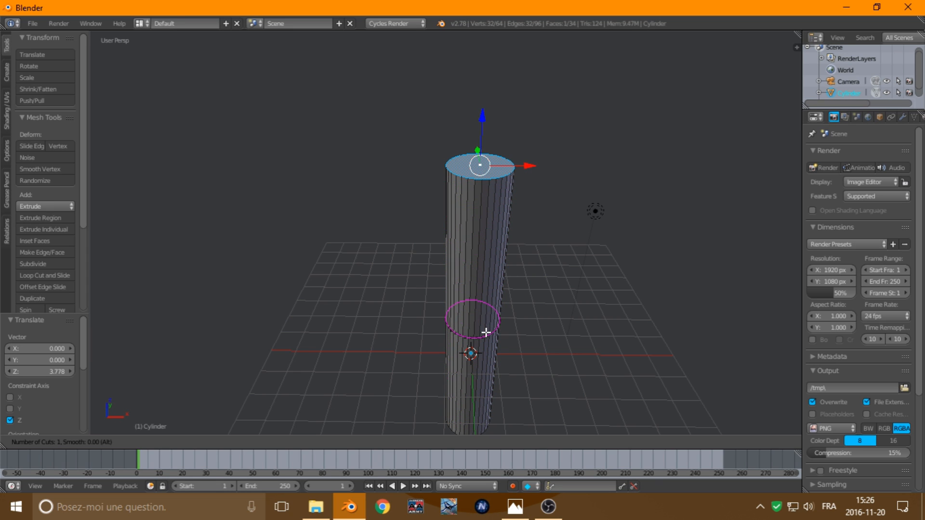
pyautogui.click(486, 333)
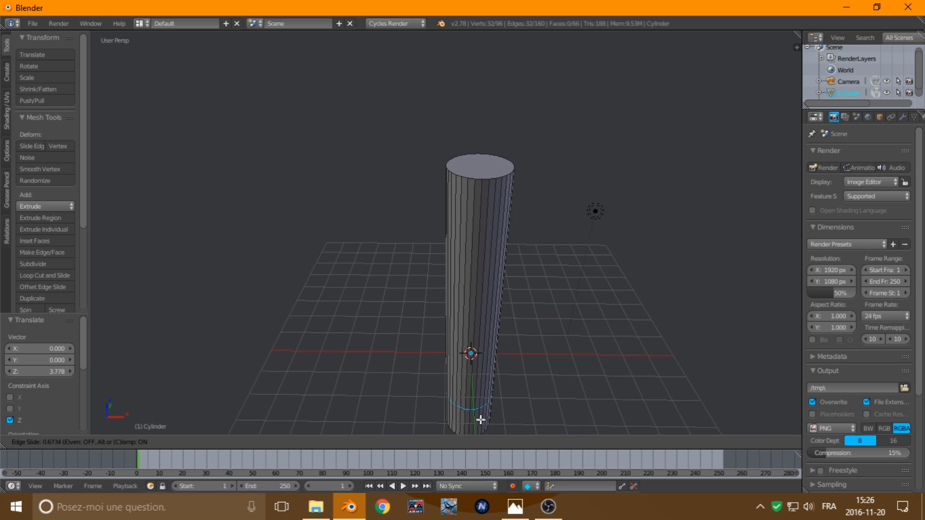
pyautogui.click(495, 219)
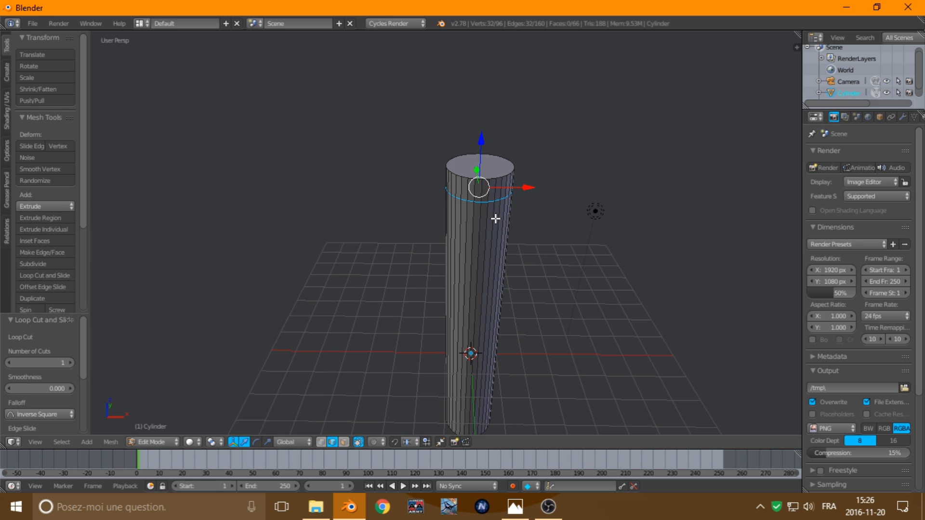
# - Select the cylinder's top face in face select mode and raise it about 2.31 along Z
pyautogui.press('KP_3')
pyautogui.scroll(3, 495, 219)
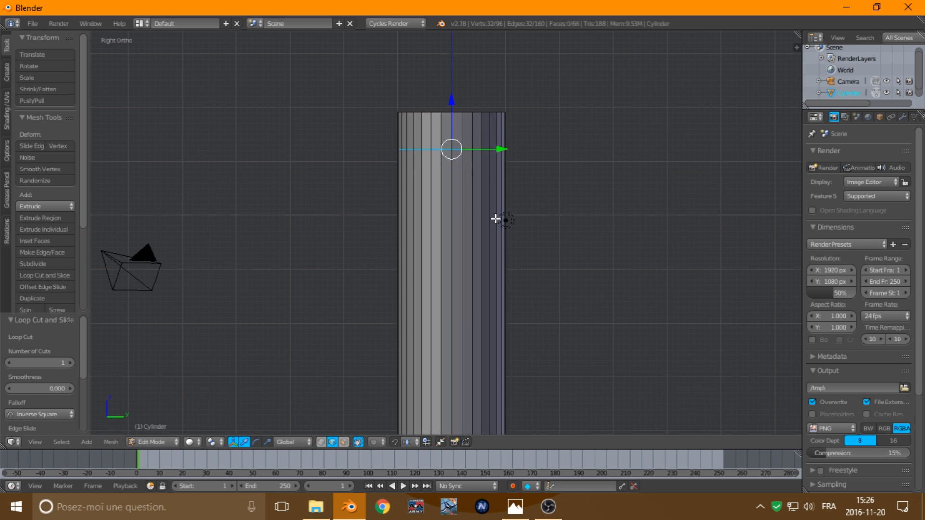
pyautogui.keyDown('shift'); pyautogui.moveTo(491, 204); pyautogui.dragTo(486, 232, button='middle'); pyautogui.keyUp('shift')
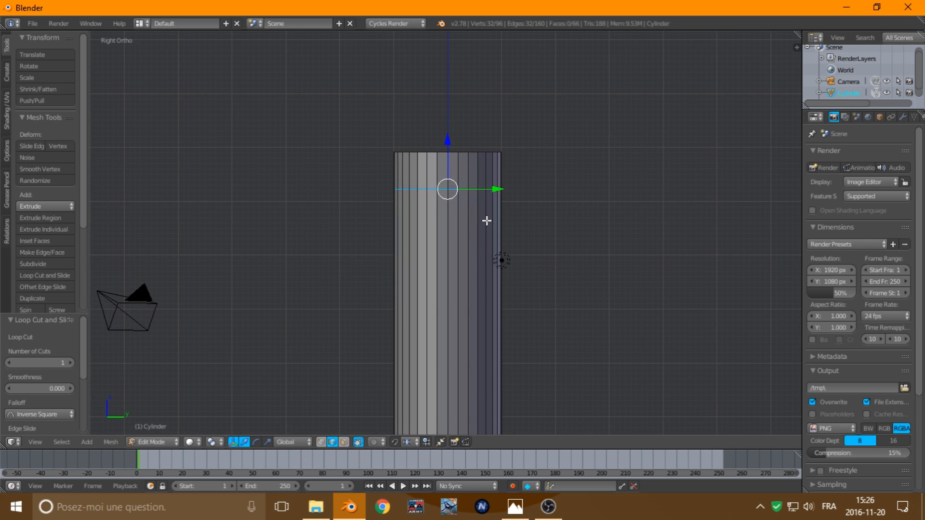
pyautogui.click(344, 442)
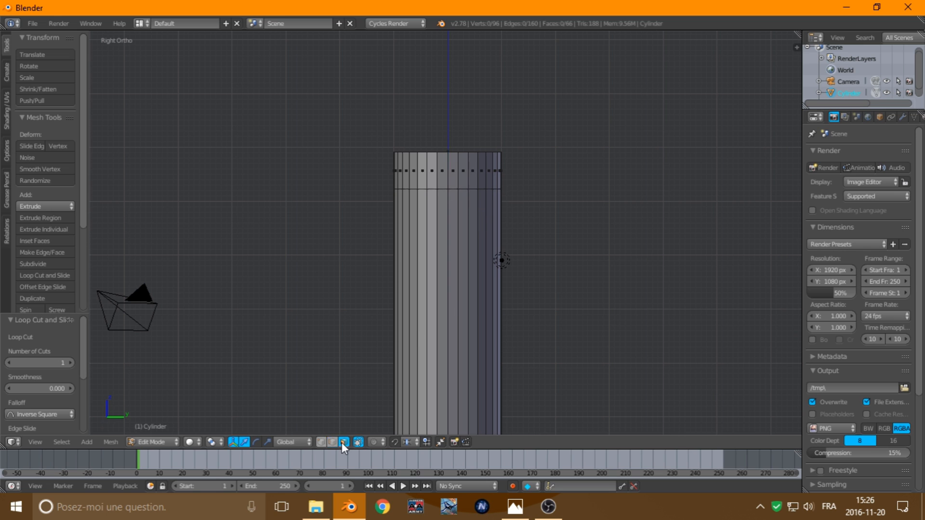
pyautogui.moveTo(437, 256); pyautogui.dragTo(448, 183, button='middle')
pyautogui.rightClick(448, 183)
pyautogui.scroll(-2, 448, 183)
pyautogui.moveTo(447, 182); pyautogui.dragTo(448, 118)
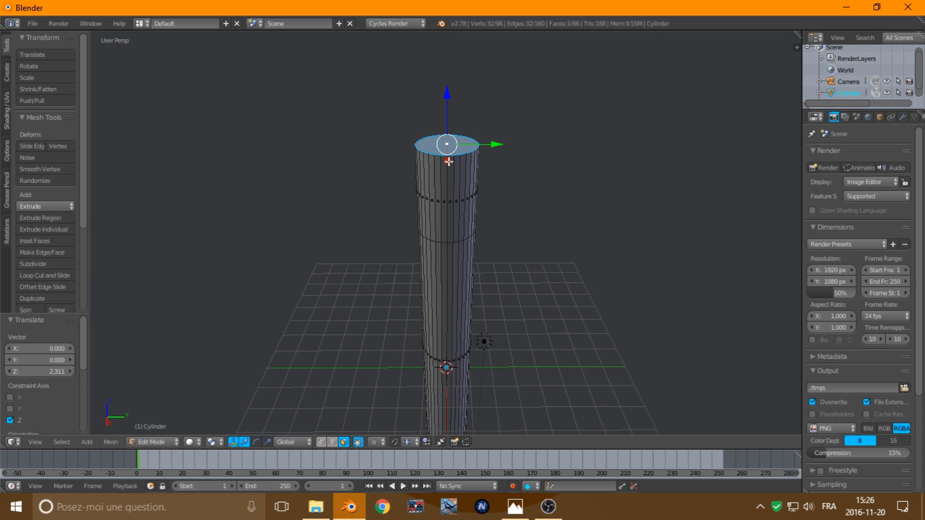
# - Add a second loop cut just above the first one in right view and compare it with the flashlight photo
pyautogui.press('KP_3')
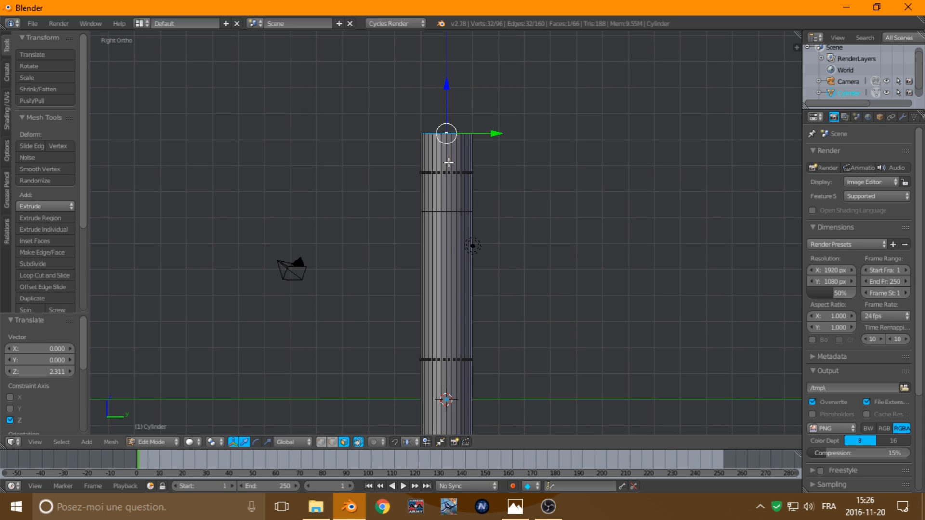
pyautogui.hotkey('ctrl', 'r')
pyautogui.click(459, 187)
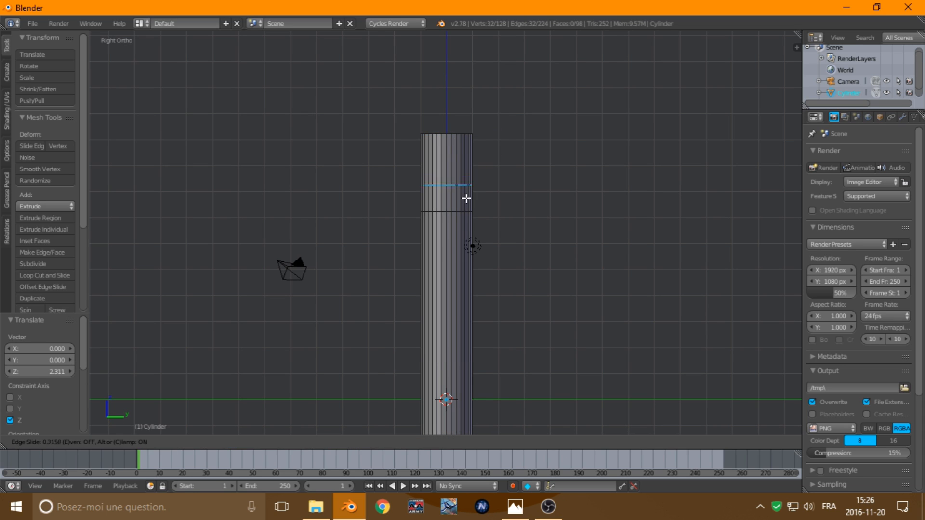
pyautogui.click(471, 205)
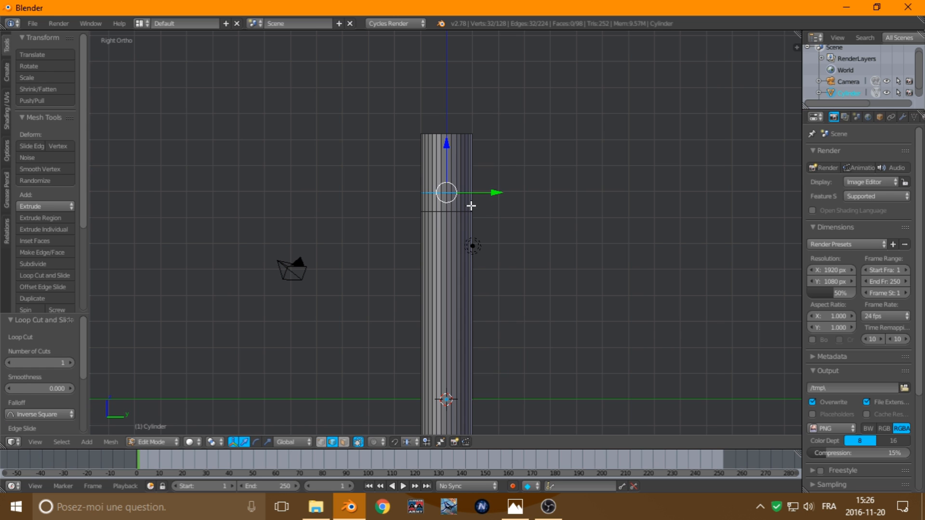
pyautogui.scroll(5, 448, 241)
pyautogui.keyDown('shift'); pyautogui.moveTo(449, 242); pyautogui.dragTo(464, 248, button='middle'); pyautogui.keyUp('shift')
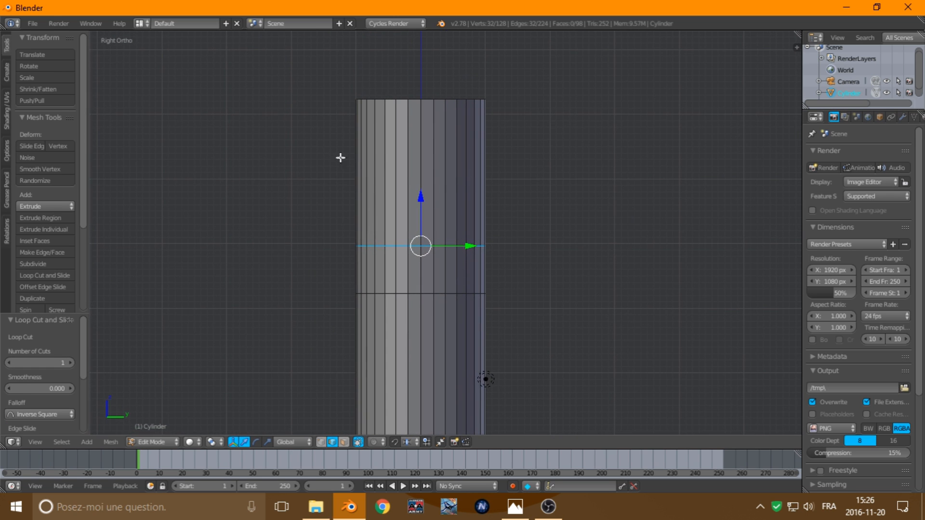
pyautogui.click(515, 506)
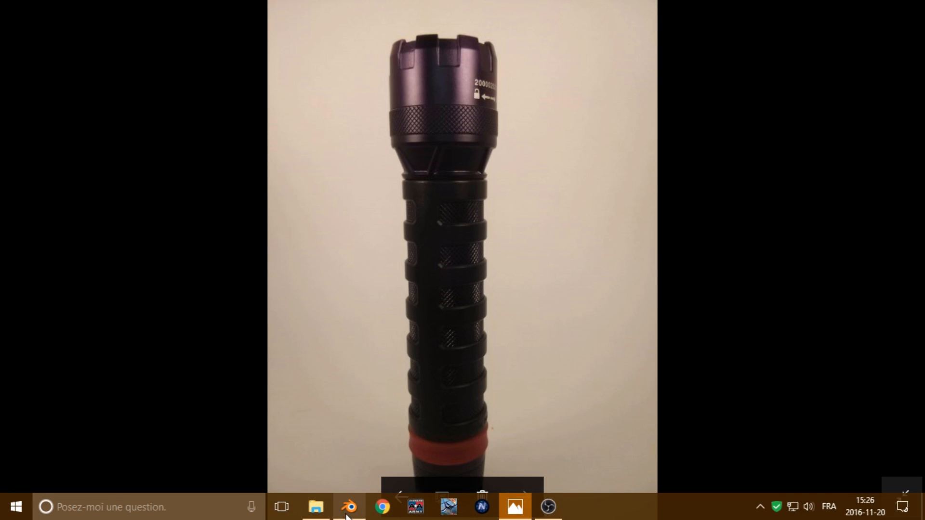
pyautogui.click(349, 506)
# - Switch to face selection and select five adjacent side faces in the cylinder's top band
pyautogui.click(343, 441)
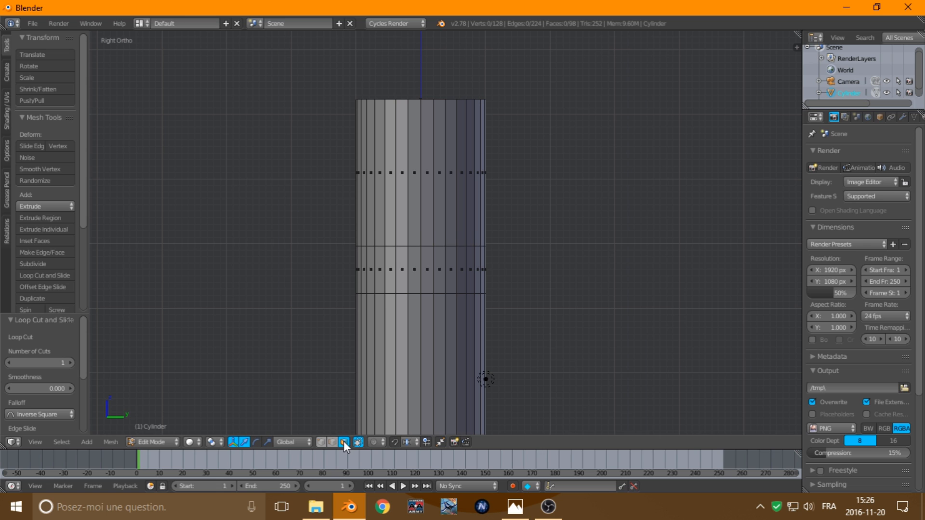
pyautogui.moveTo(431, 182); pyautogui.dragTo(467, 236, button='middle')
pyautogui.rightClick(481, 233)
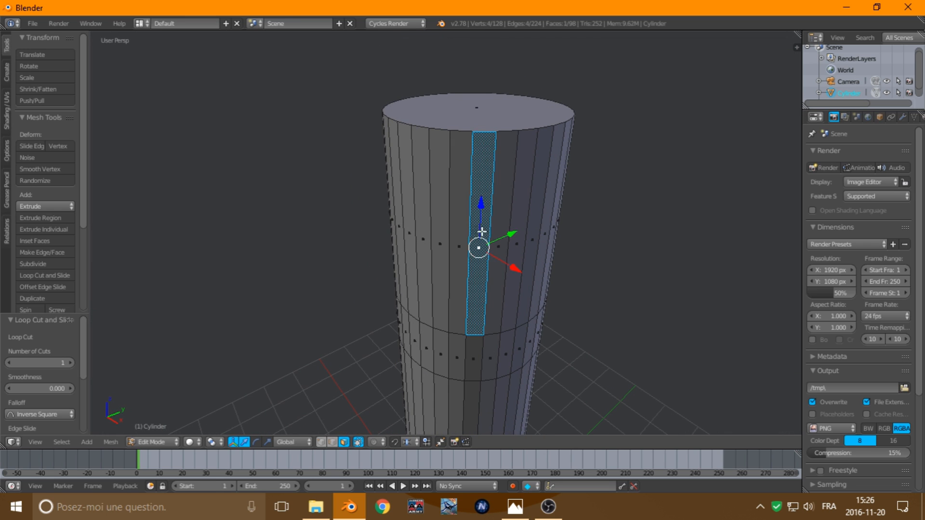
pyautogui.keyDown('shift'); pyautogui.rightClick(460, 224); pyautogui.keyUp('shift')
pyautogui.keyDown('shift'); pyautogui.rightClick(438, 221); pyautogui.keyUp('shift')
pyautogui.keyDown('shift'); pyautogui.rightClick(423, 219); pyautogui.keyUp('shift')
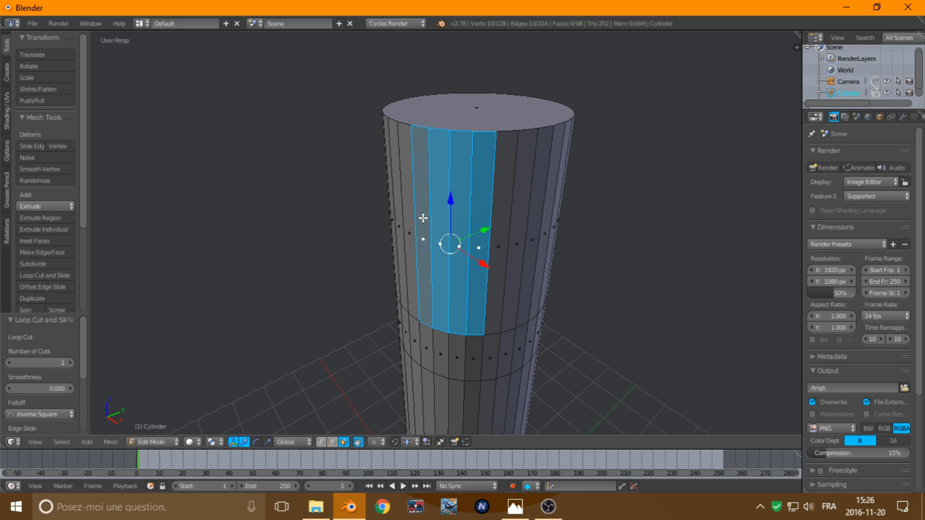
pyautogui.keyDown('shift'); pyautogui.rightClick(410, 212); pyautogui.keyUp('shift')
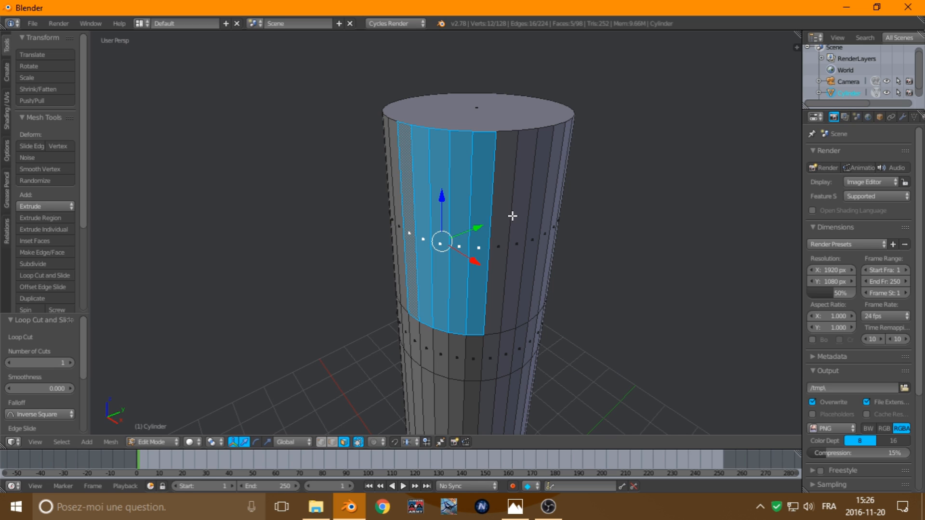
# - Select the top band's full ring of side faces and scale it by about 1.33 with Z locked to widen the flashlight head
pyautogui.keyDown('alt'); pyautogui.rightClick(550, 185); pyautogui.keyUp('alt')
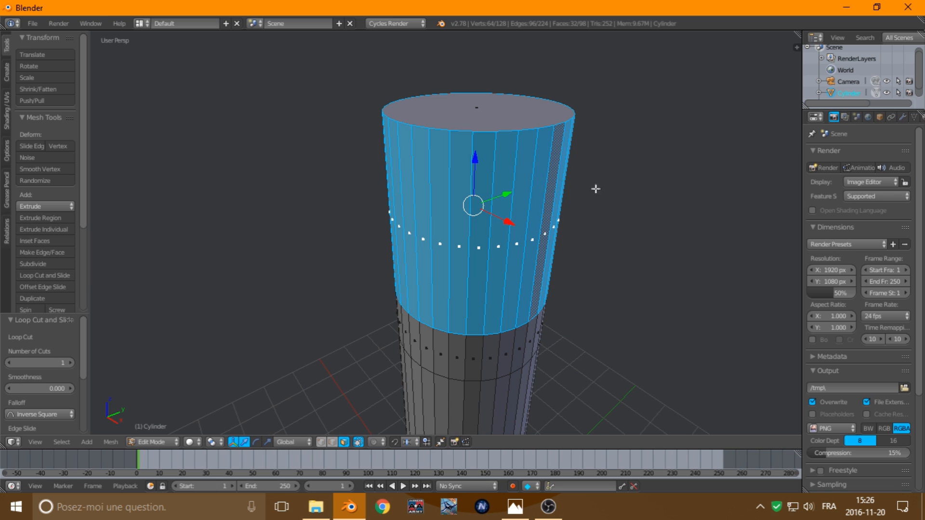
pyautogui.moveTo(607, 200); pyautogui.dragTo(554, 243, button='middle')
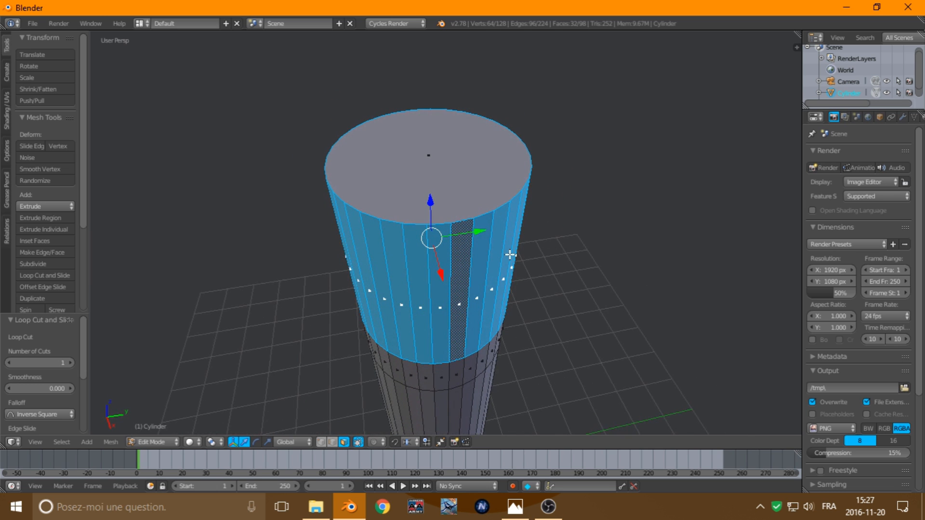
pyautogui.press('KP_3')
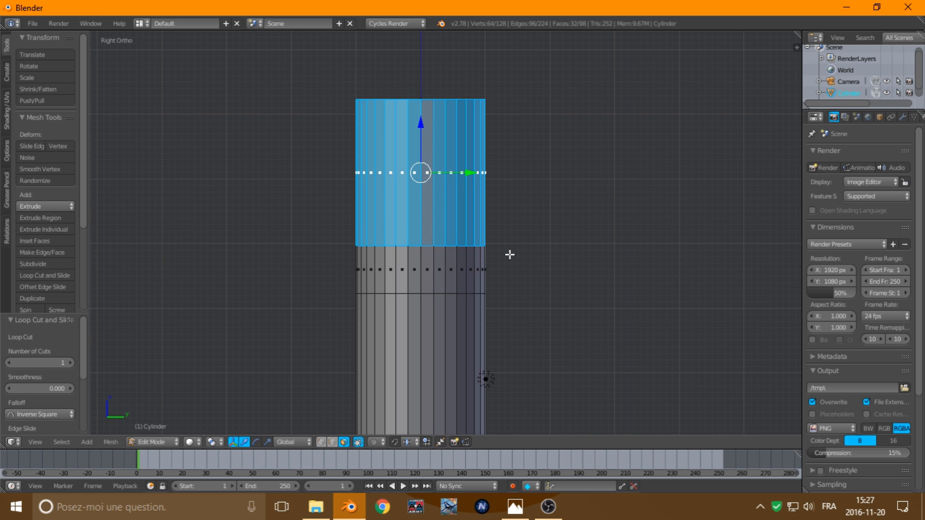
pyautogui.press('s')
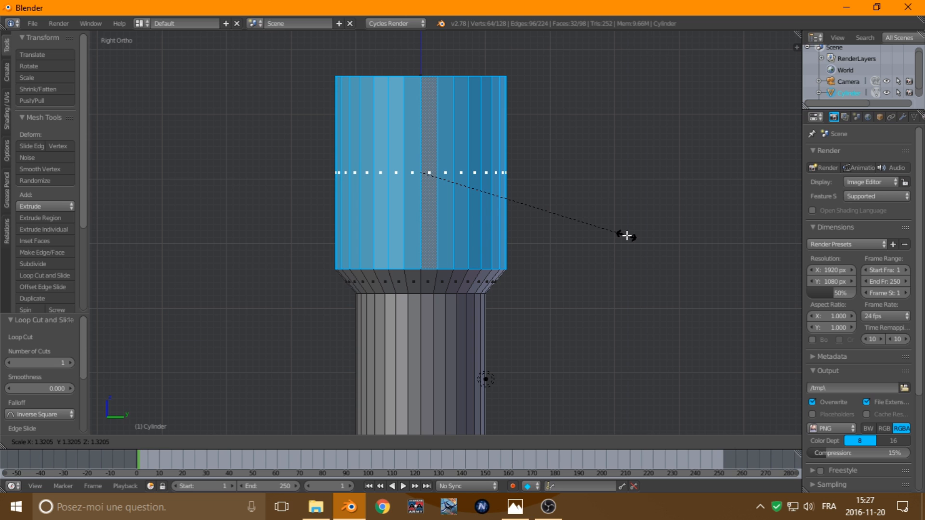
pyautogui.hotkey('shift', 'z')
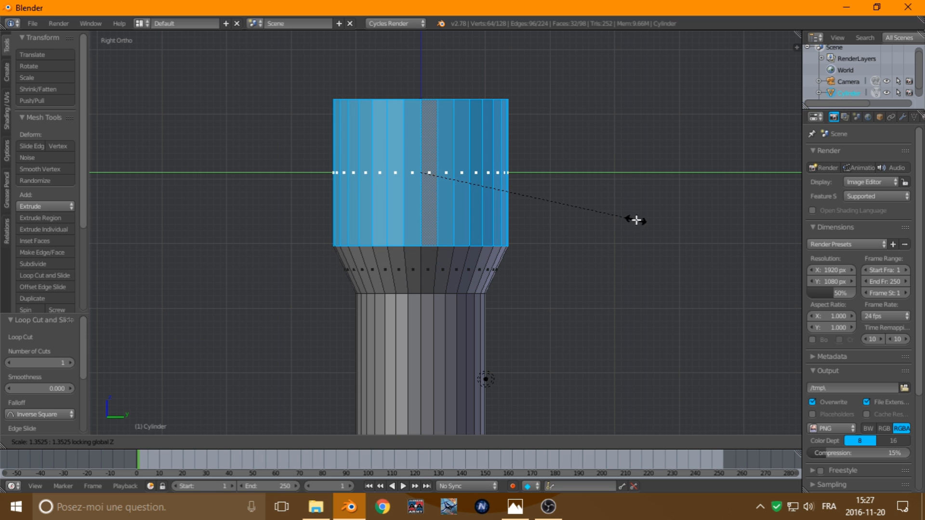
pyautogui.click(632, 219)
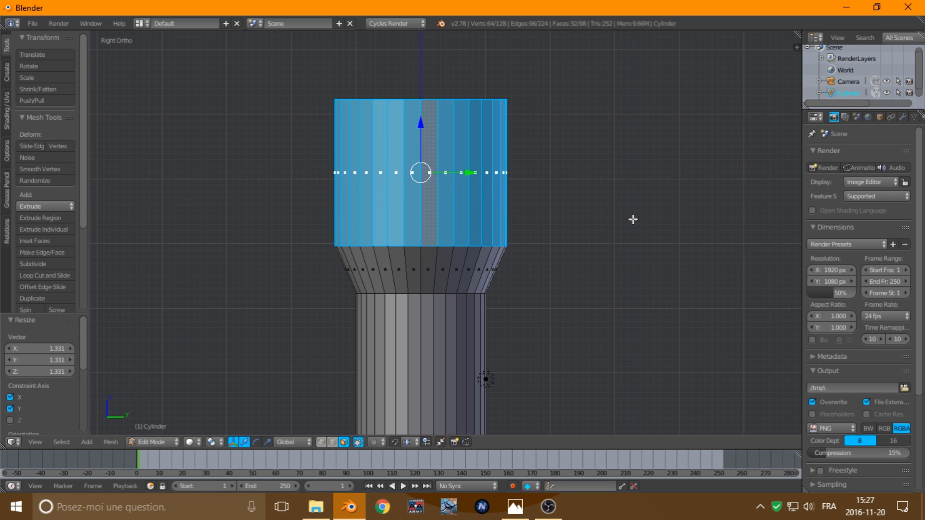
# - Select the flashlight head's top face and raise it about 0.74 along Z
pyautogui.scroll(-5, 543, 241)
pyautogui.scroll(7, 518, 246)
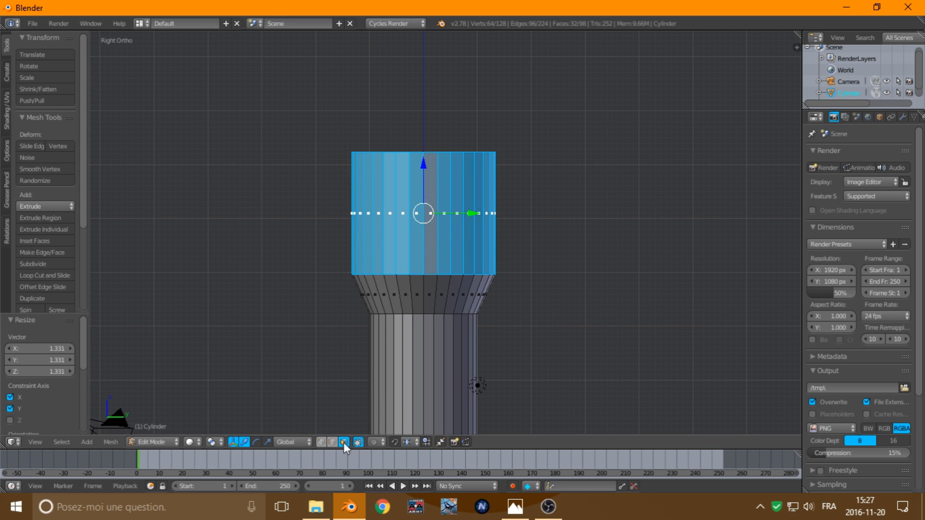
pyautogui.moveTo(390, 201); pyautogui.dragTo(434, 252, button='middle')
pyautogui.rightClick(436, 256)
pyautogui.scroll(-2, 436, 255)
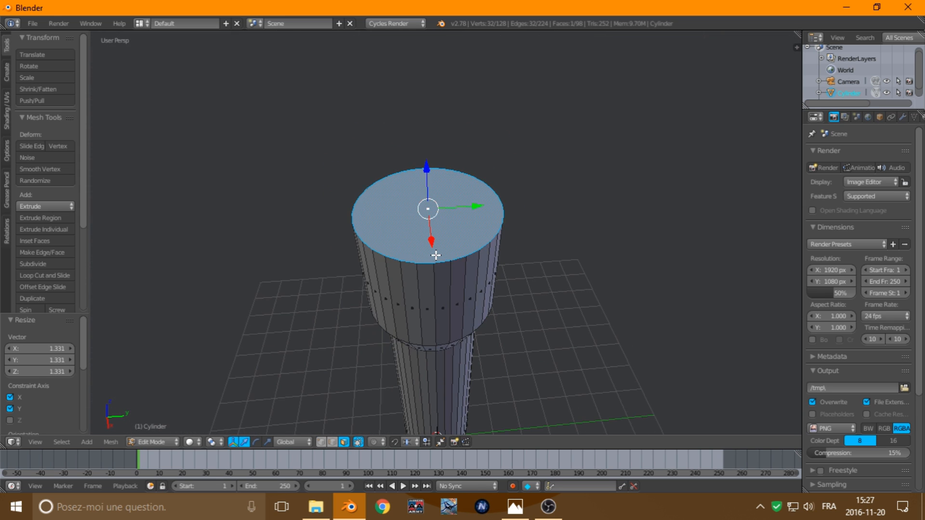
pyautogui.press('KP_3')
pyautogui.moveTo(426, 138); pyautogui.dragTo(426, 104)
pyautogui.scroll(-2, 594, 228)
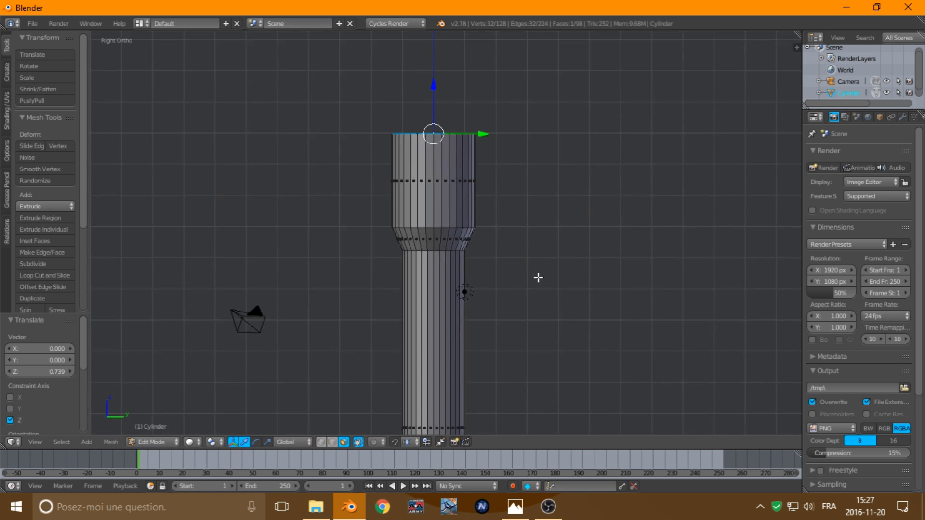
pyautogui.scroll(-2, 538, 278)
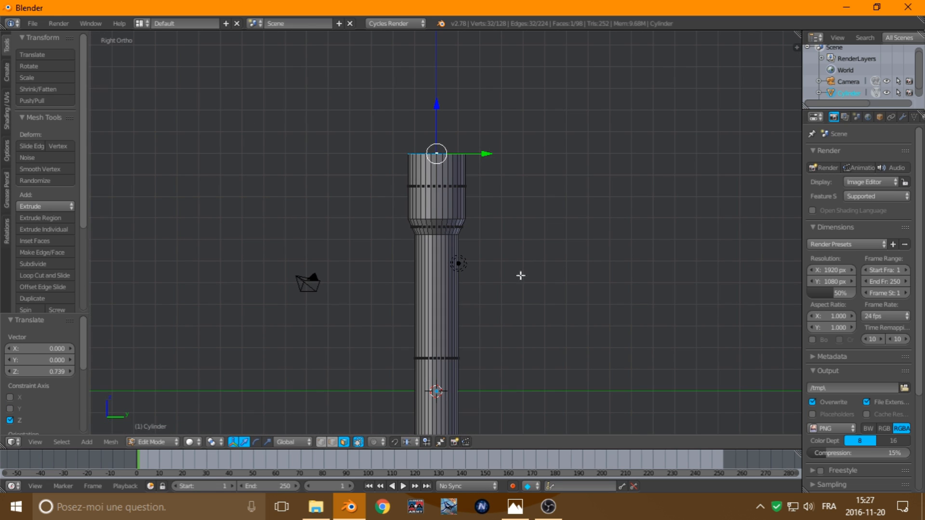
# - Raise the flashlight's bottom face about 2.31 along Z to shorten the handle, and return to Object Mode
pyautogui.moveTo(492, 274); pyautogui.dragTo(470, 380, button='middle')
pyautogui.rightClick(469, 399)
pyautogui.press('KP_3')
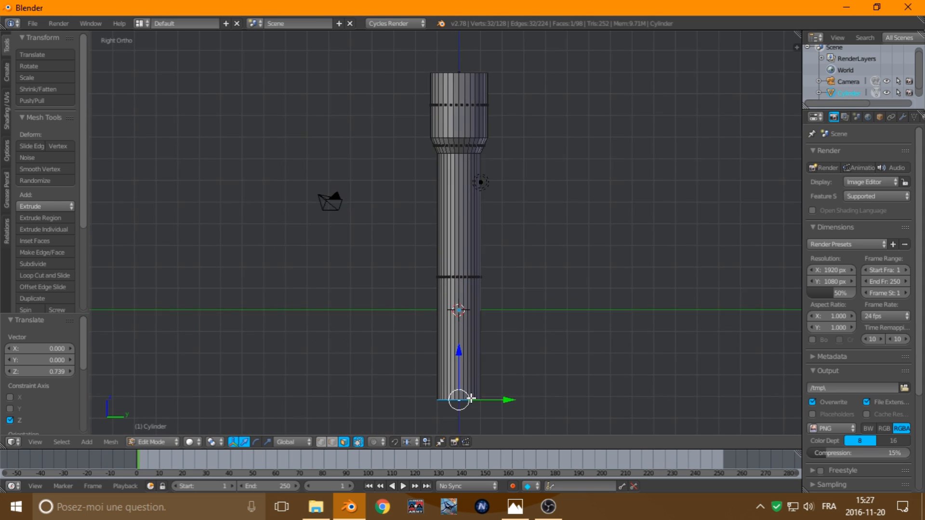
pyautogui.press('g')
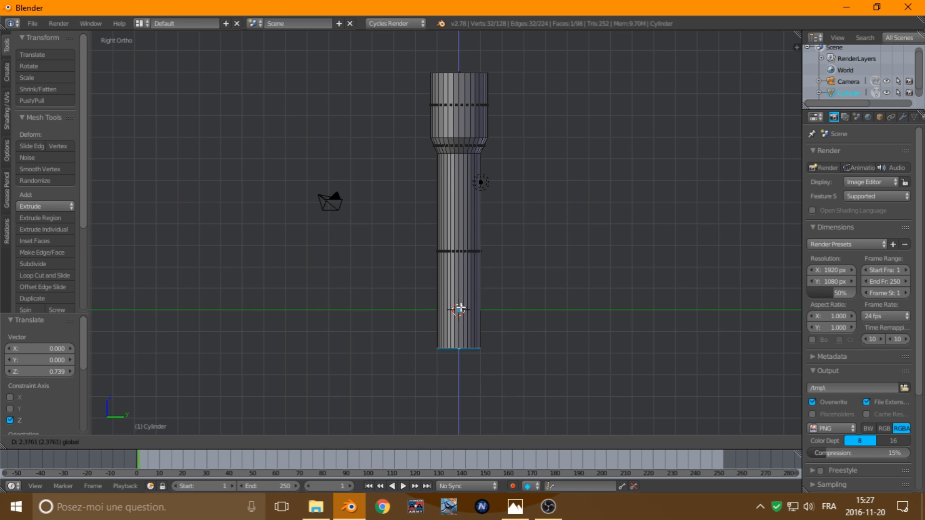
pyautogui.click(460, 309)
pyautogui.moveTo(401, 252); pyautogui.dragTo(400, 313, button='middle')
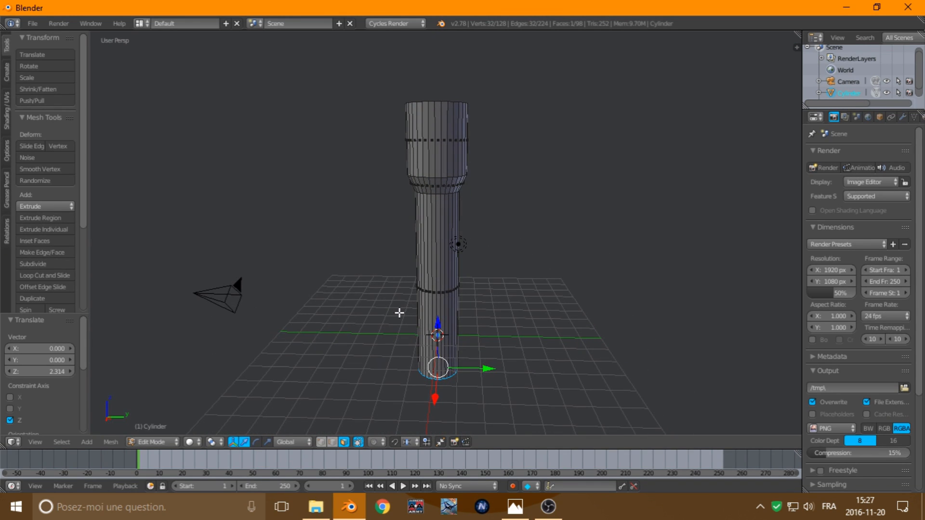
pyautogui.press('Tab')
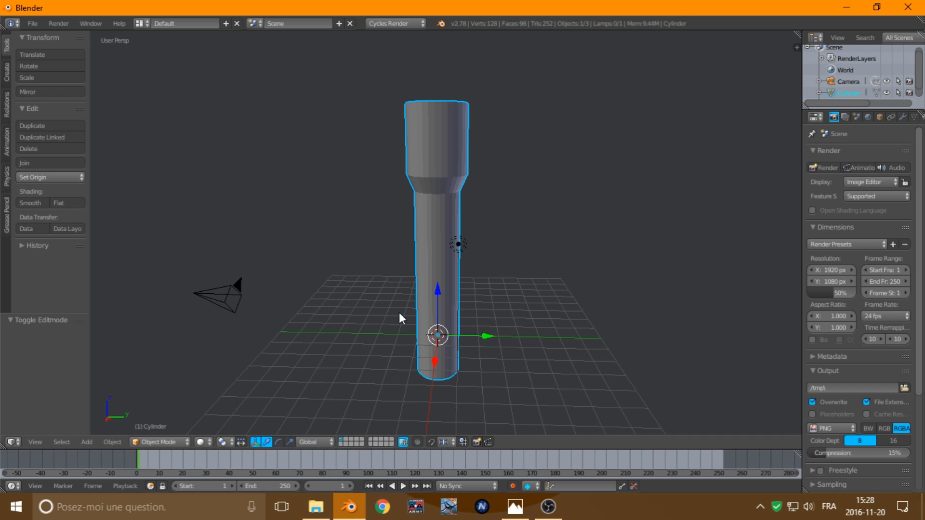